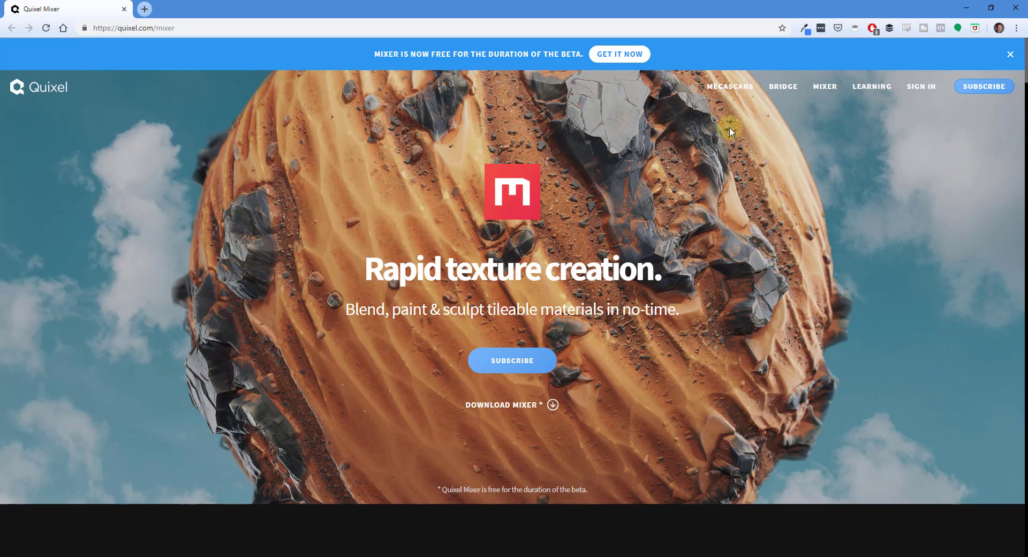
# Open the latest assets in the Megascans library and filter the list to the free ones.
pyautogui.moveTo(725, 90)
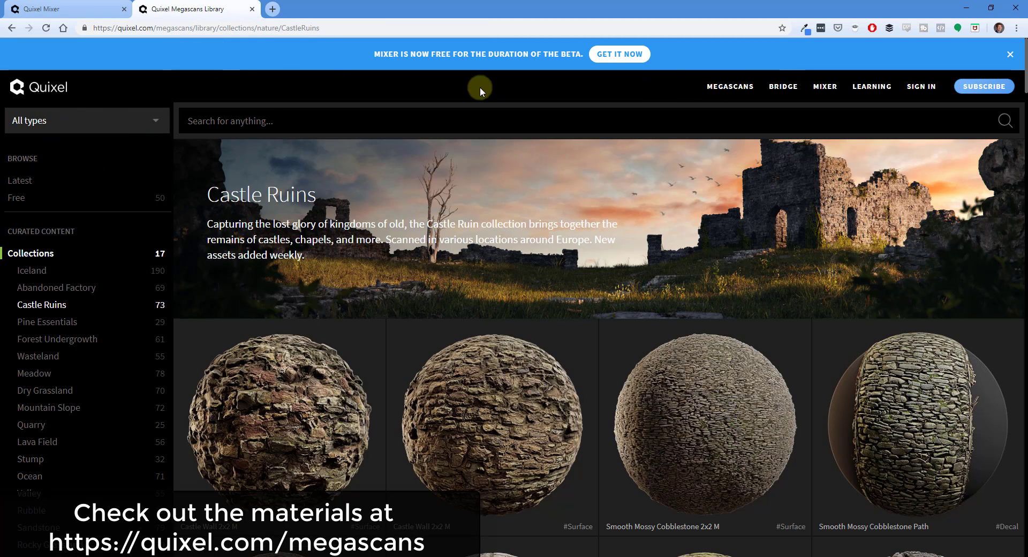
pyautogui.moveTo(720, 87)
pyautogui.click(713, 151)
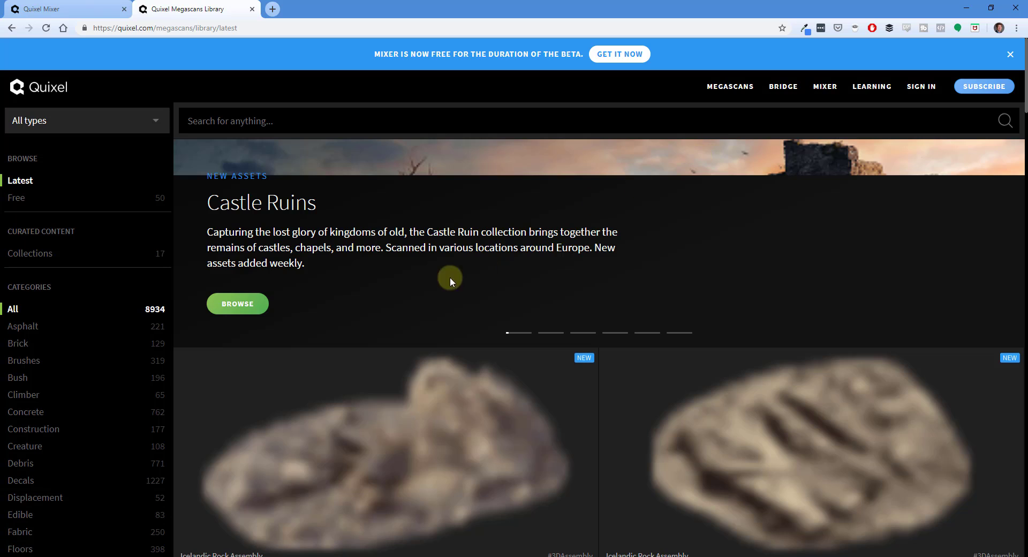
pyautogui.click(19, 199)
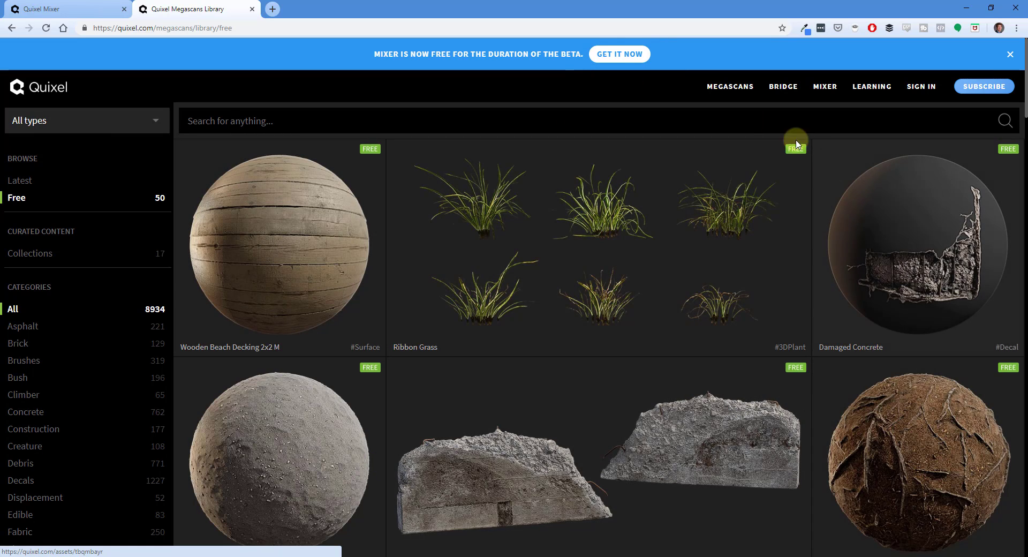
# Open the page for the free Quixel Mixer beta and look over its feature overview.
pyautogui.click(624, 63)
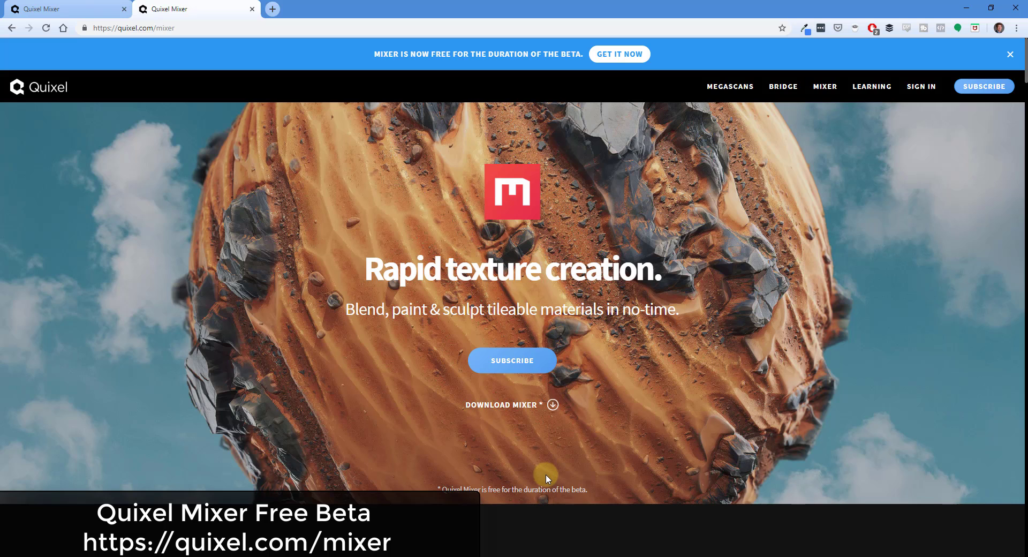
pyautogui.scroll(-1, 552, 471)
pyautogui.scroll(-5, 558, 463)
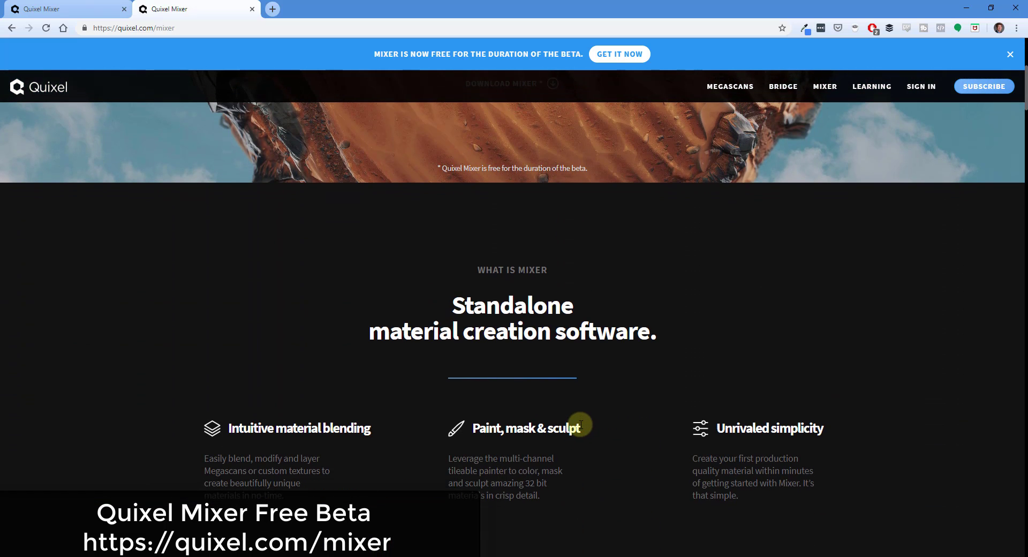
pyautogui.scroll(6, 582, 246)
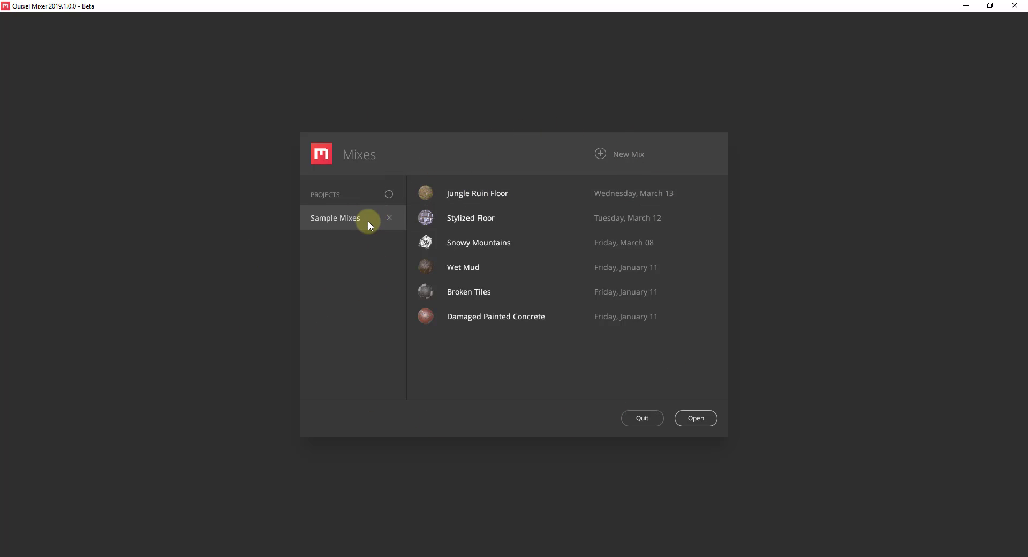
# Open the Jungle Ruin Floor mix from the Sample Mixes project in Quixel Mixer and inspect its surface.
pyautogui.doubleClick(488, 195)
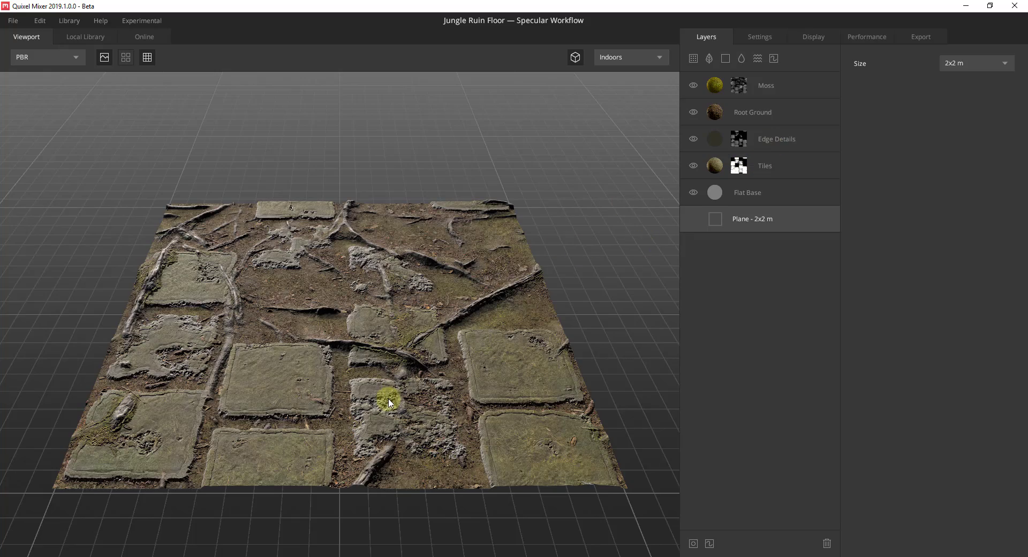
pyautogui.scroll(4, 389, 396)
pyautogui.scroll(-5, 423, 299)
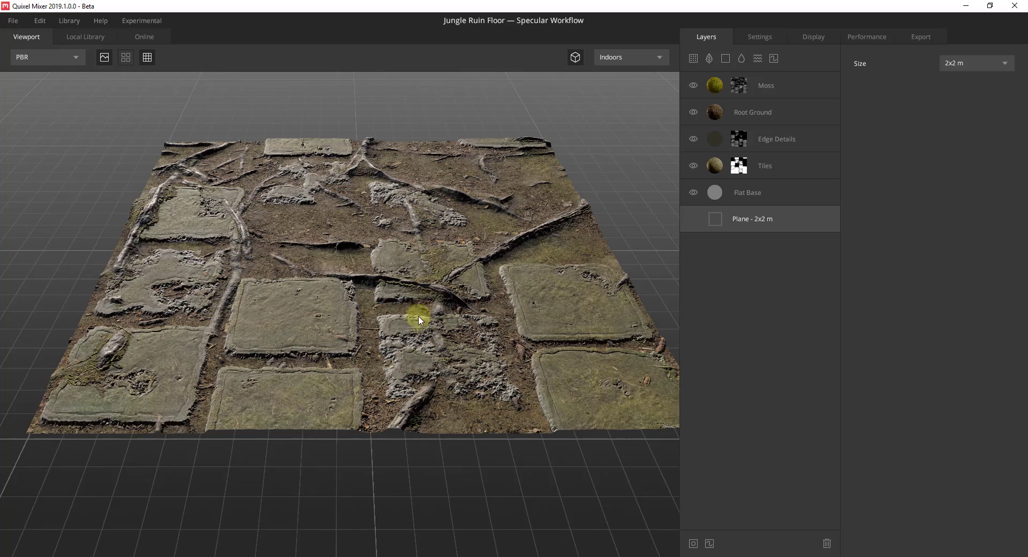
pyautogui.moveTo(399, 310); pyautogui.dragTo(403, 320, button='middle')
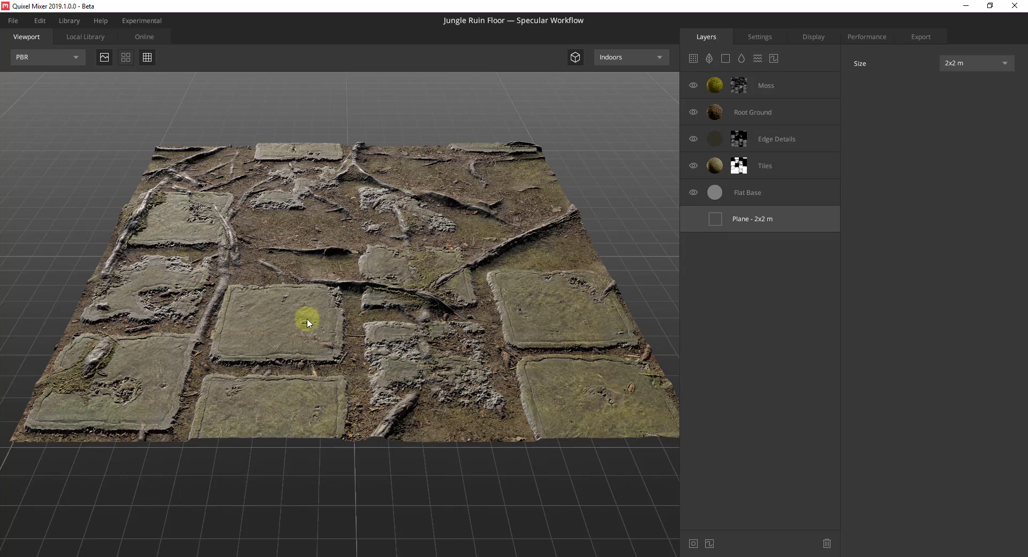
# Hide the Moss, Root Ground, Edge Details and Tiles layers one by one, leaving only the Flat Base.
pyautogui.click(694, 86)
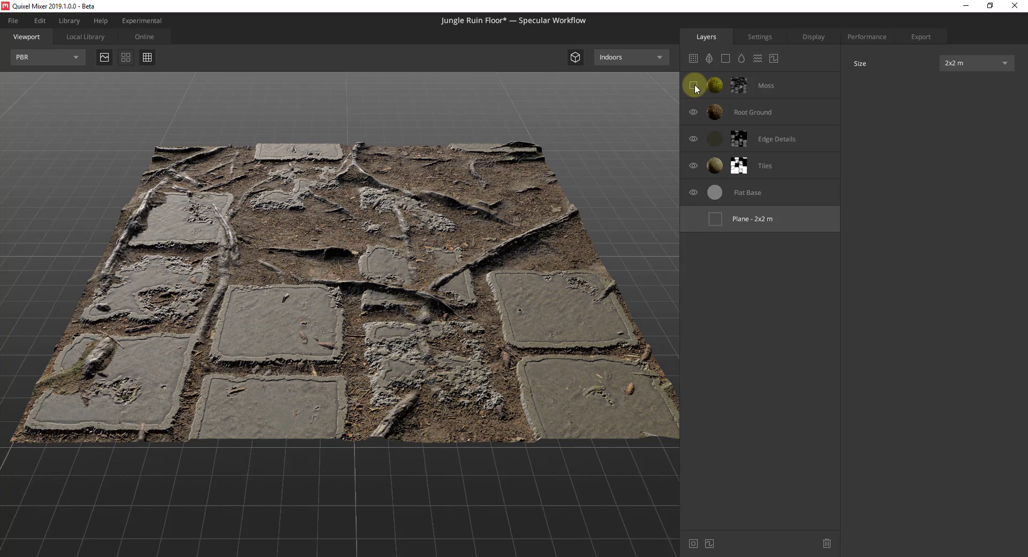
pyautogui.click(693, 112)
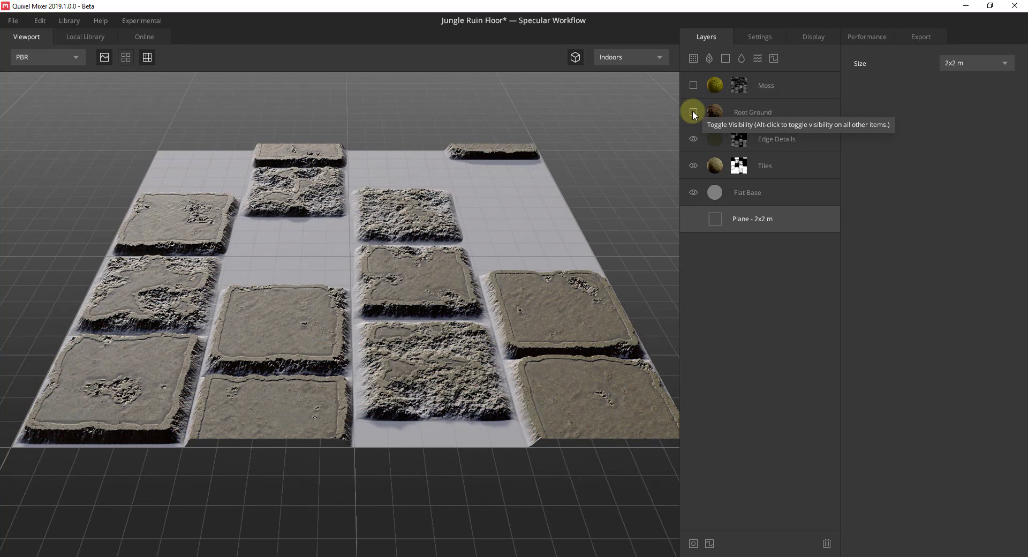
pyautogui.click(693, 138)
pyautogui.click(692, 165)
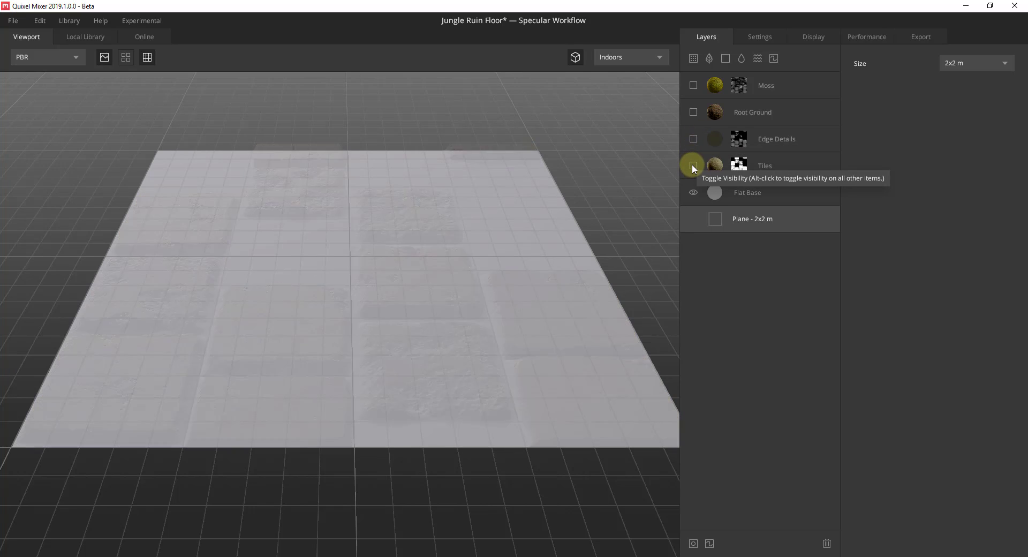
# Turn the Tiles, Edge Details, Root Ground and Moss layers back on in that order and inspect the floor.
pyautogui.click(693, 163)
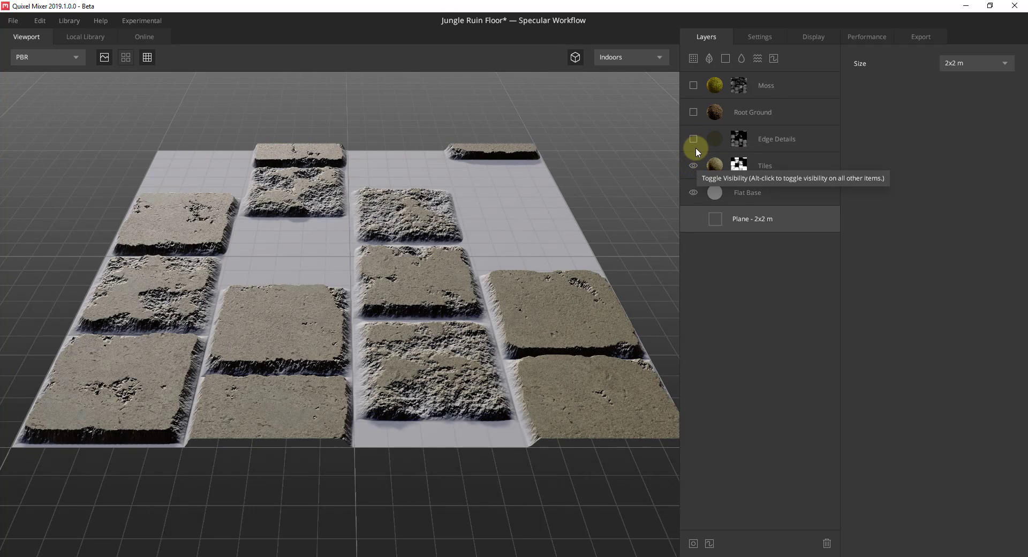
pyautogui.click(692, 138)
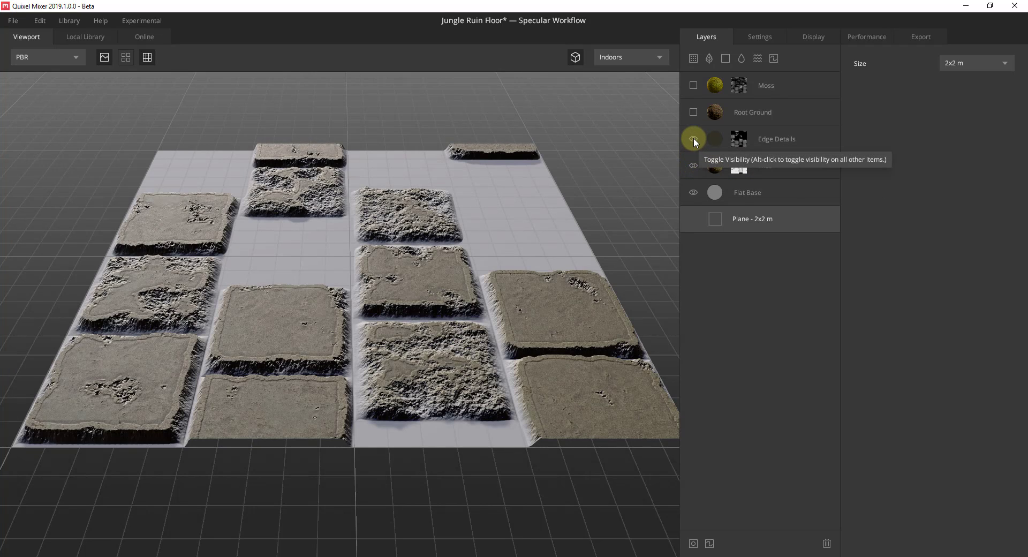
pyautogui.click(692, 110)
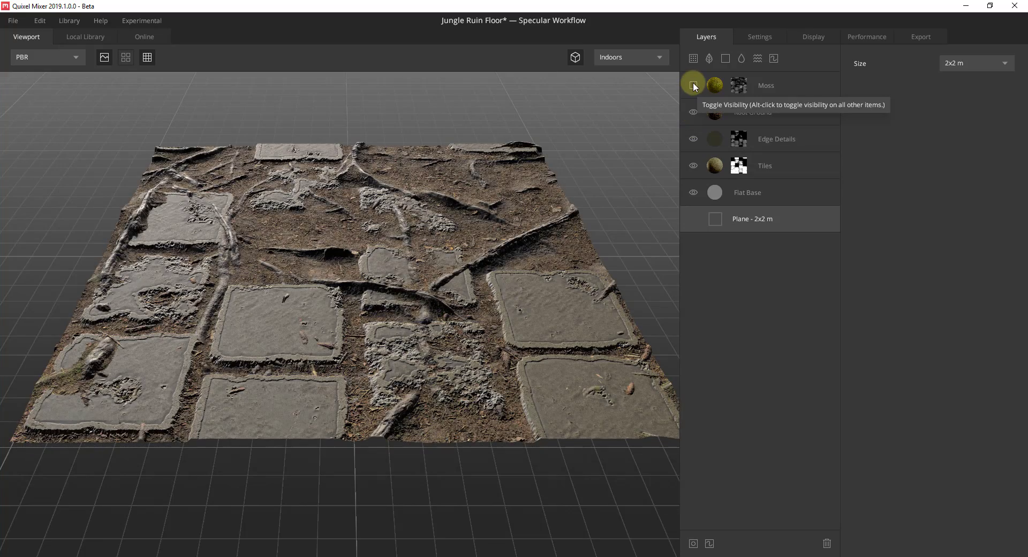
pyautogui.click(692, 85)
pyautogui.scroll(5, 406, 286)
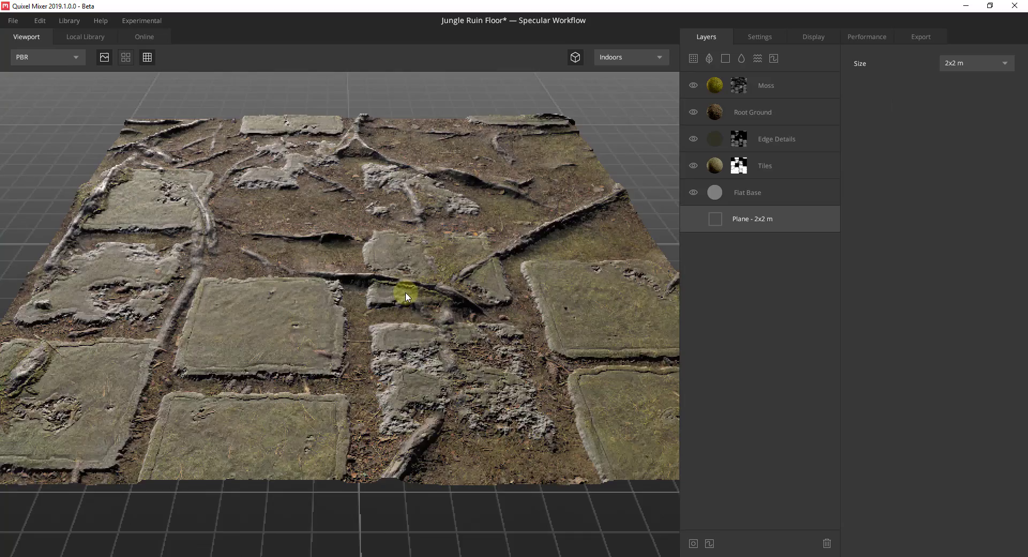
pyautogui.scroll(-5, 337, 327)
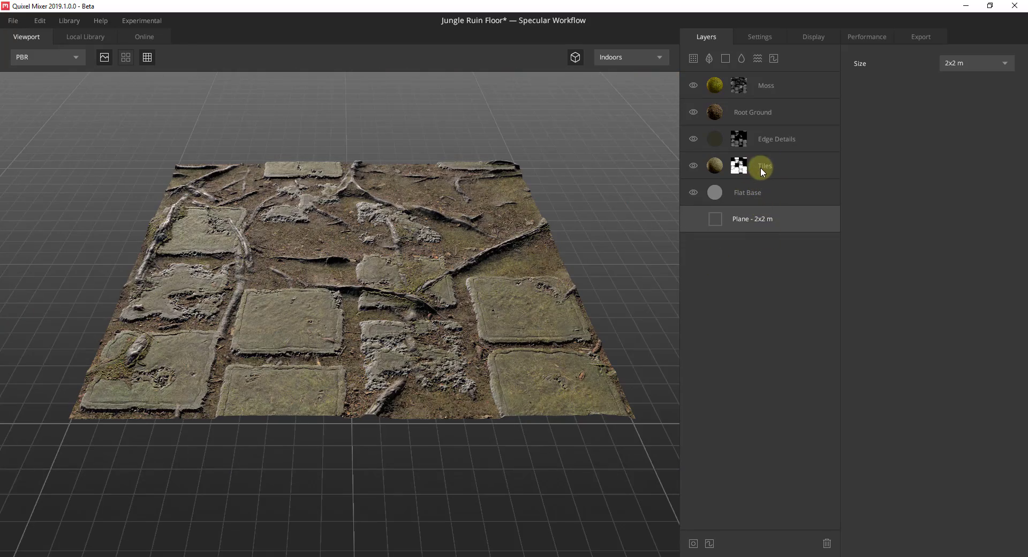
# Set the Tiles layer's blend threshold to 0.423 with opacity at 1, and inspect the result up close.
pyautogui.click(765, 164)
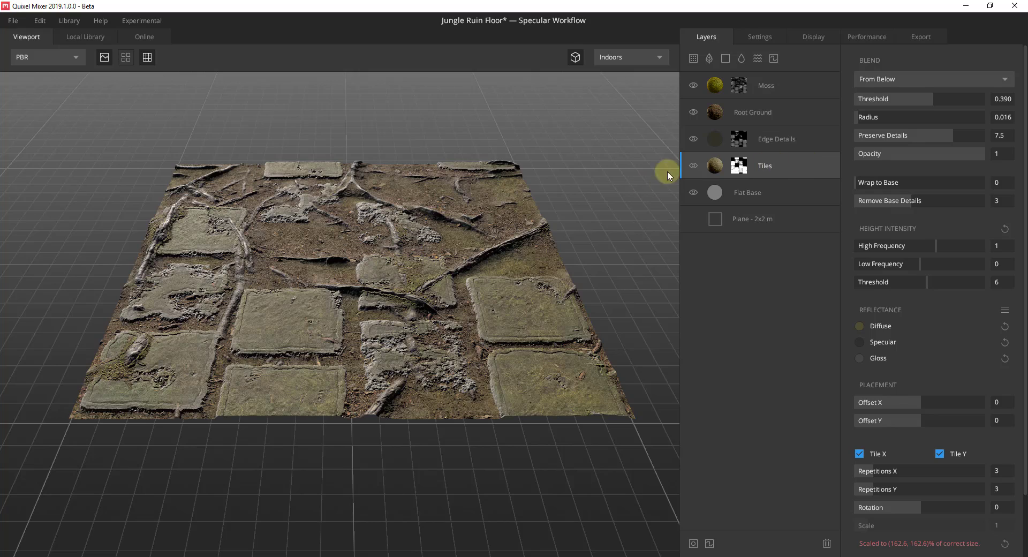
pyautogui.scroll(2, 344, 295)
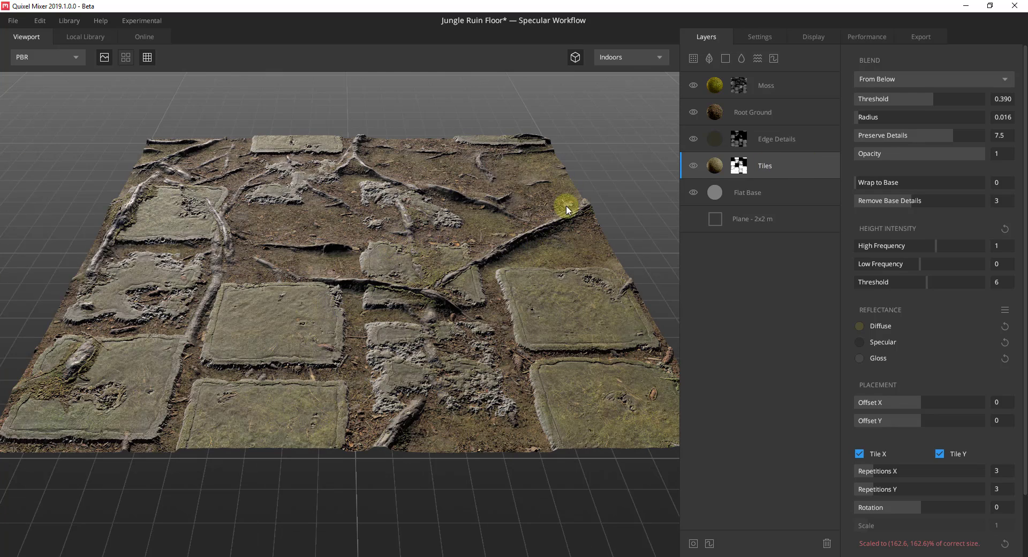
pyautogui.moveTo(929, 101)
pyautogui.mouseDown()
pyautogui.moveTo(892, 117)
pyautogui.moveTo(934, 102)
pyautogui.mouseUp()
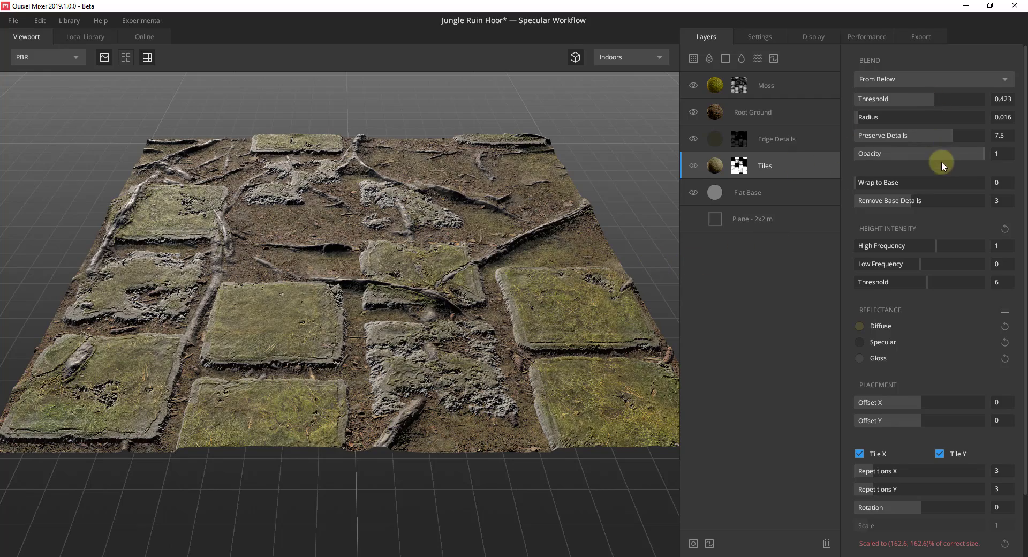
pyautogui.moveTo(949, 159); pyautogui.dragTo(994, 153)
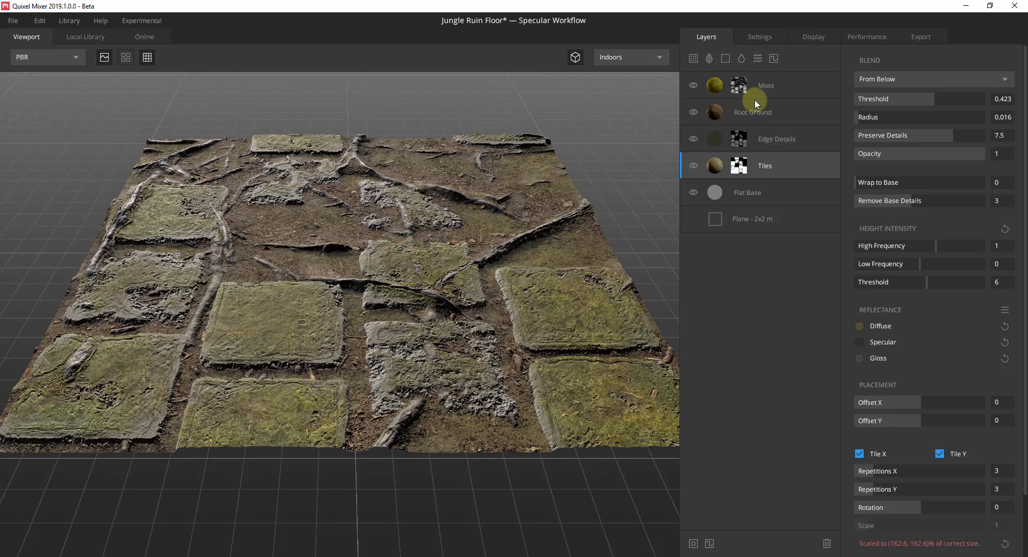
pyautogui.scroll(10, 370, 366)
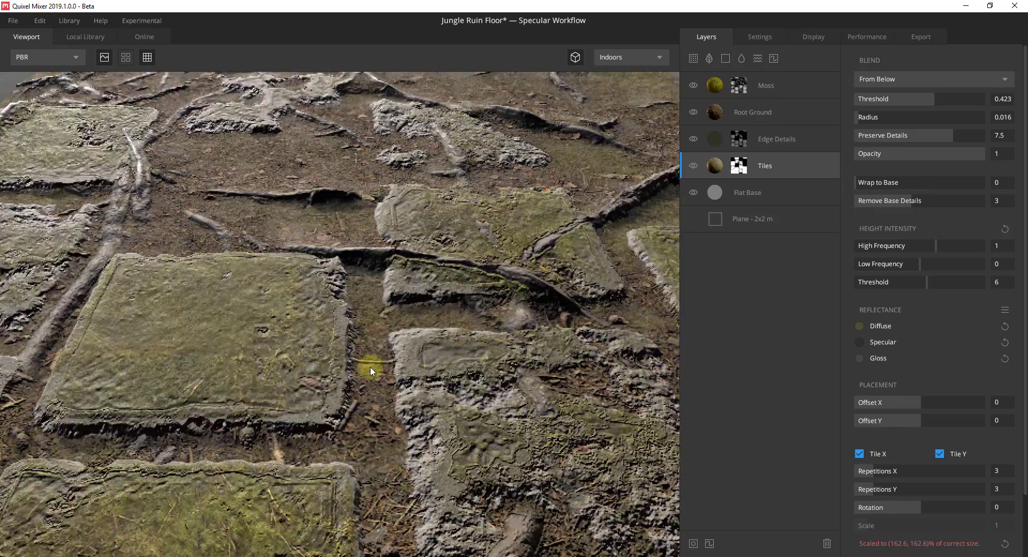
pyautogui.scroll(-10, 384, 352)
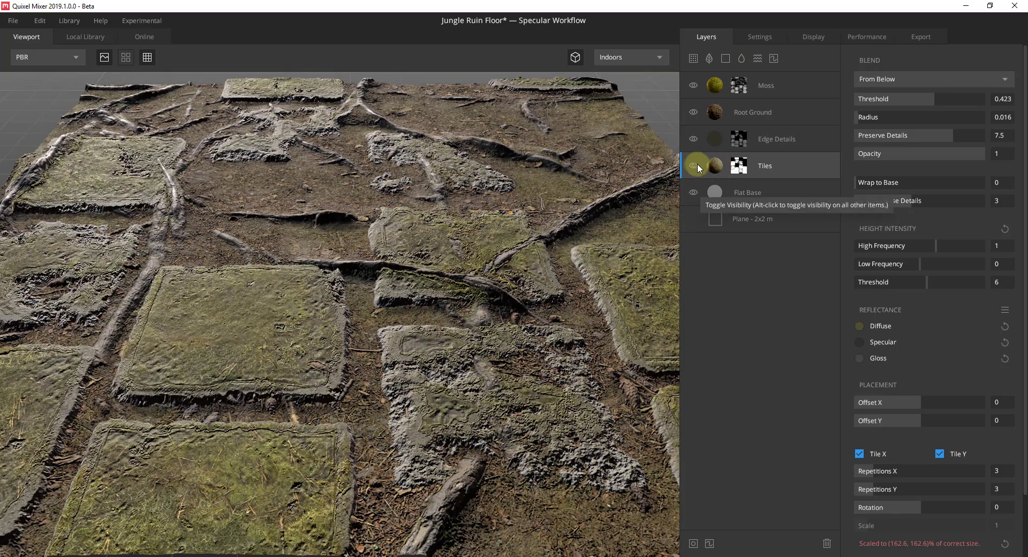
# Hide the Tiles, Edge Details and Moss layers to view the Root Ground over the Flat Base.
pyautogui.click(695, 164)
pyautogui.click(695, 111)
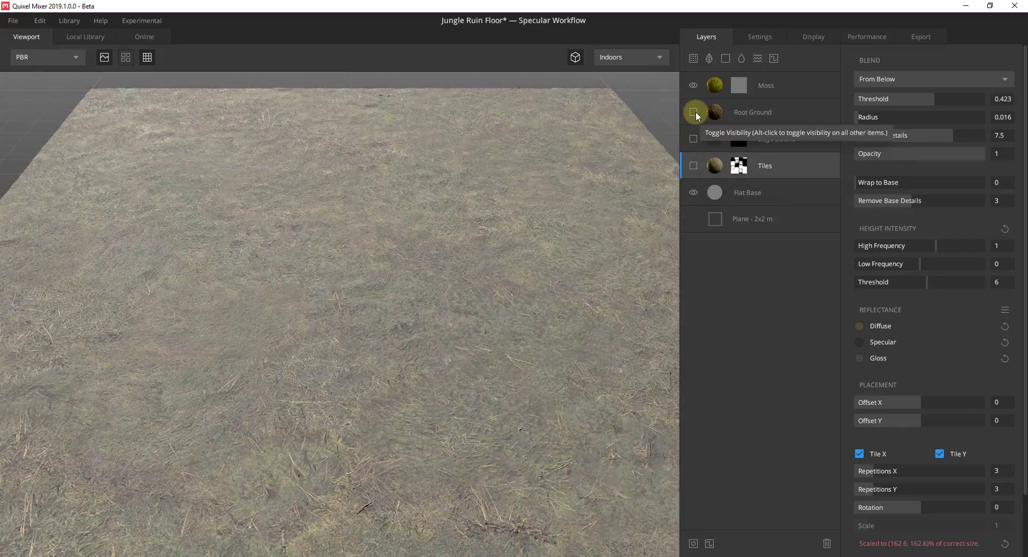
pyautogui.click(695, 111)
pyautogui.click(693, 86)
pyautogui.scroll(-8, 389, 258)
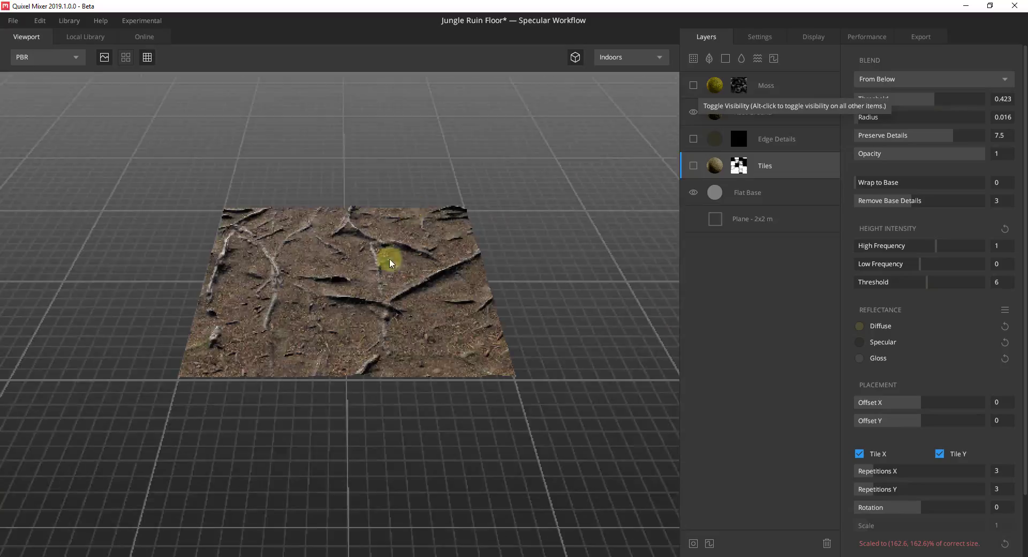
pyautogui.scroll(6, 361, 298)
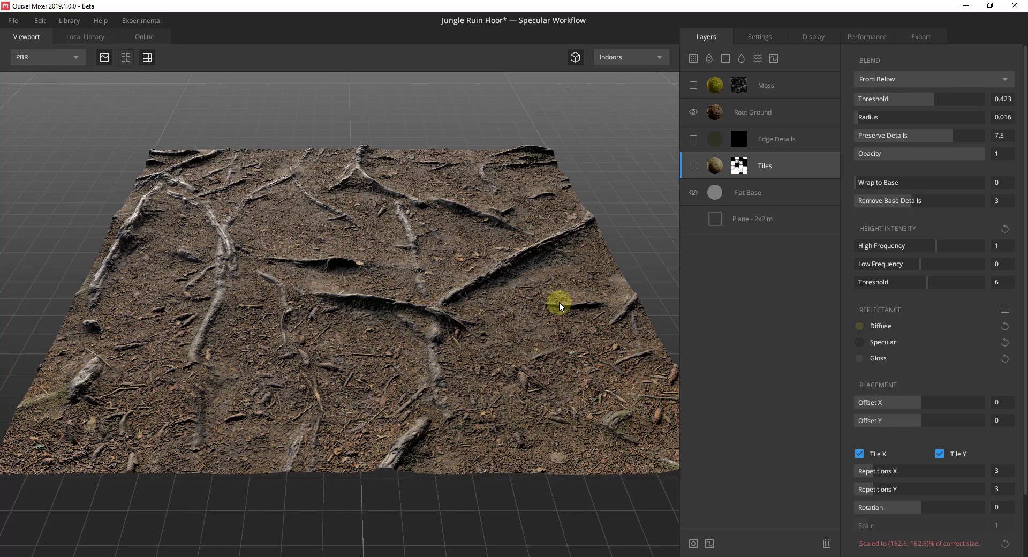
# Show the Edge Details, Tiles and Moss layers again.
pyautogui.click(692, 139)
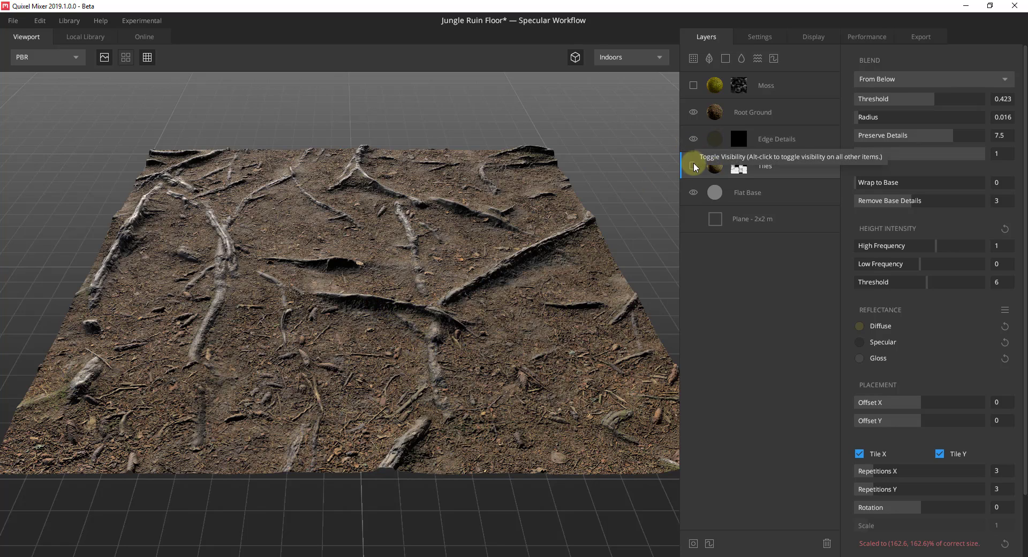
pyautogui.click(692, 166)
pyautogui.click(693, 85)
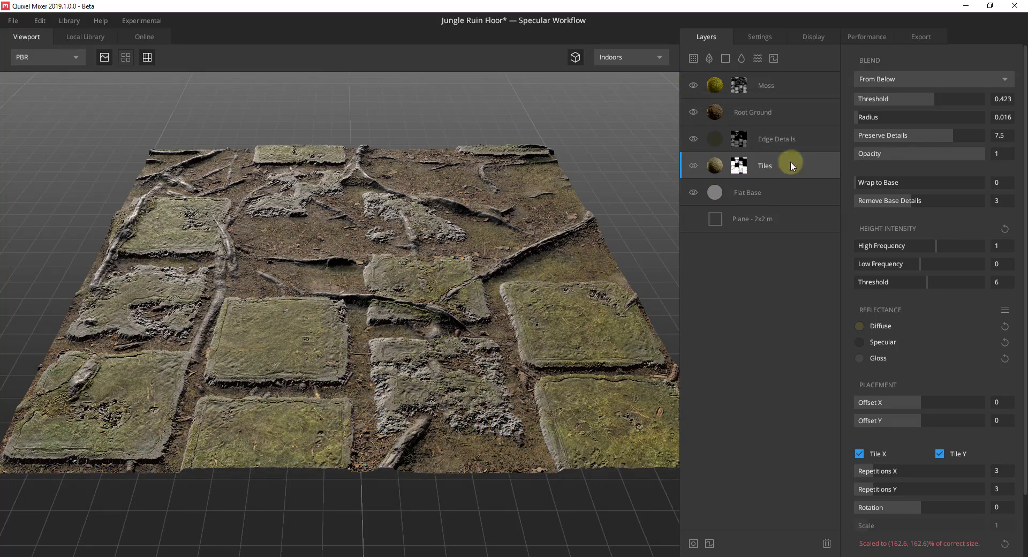
# Set the Tiles layer's height intensity to a High Frequency of 0.879 and a Threshold of 6.
pyautogui.moveTo(522, 272); pyautogui.dragTo(482, 289)
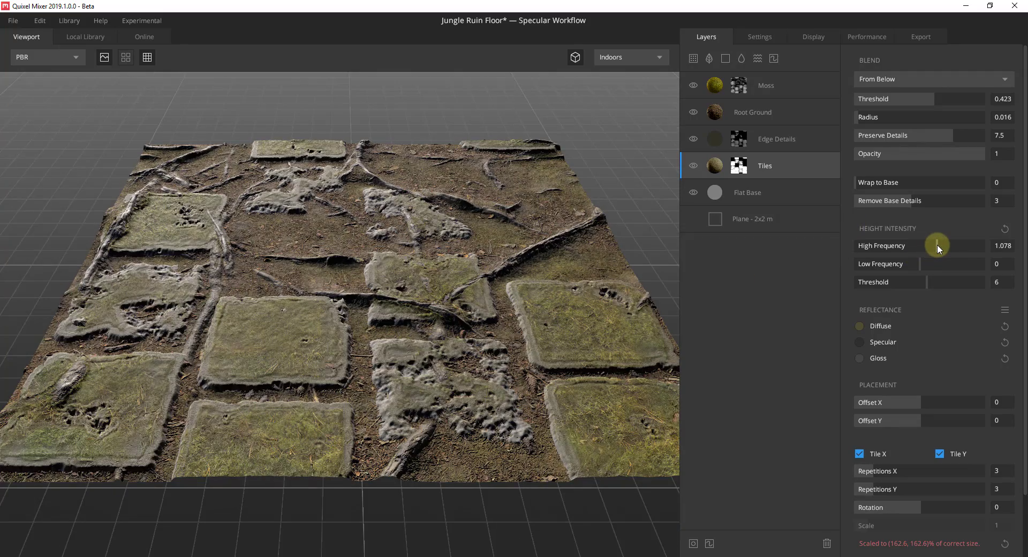
pyautogui.moveTo(936, 244)
pyautogui.mouseDown()
pyautogui.moveTo(906, 246)
pyautogui.moveTo(933, 246)
pyautogui.mouseUp()
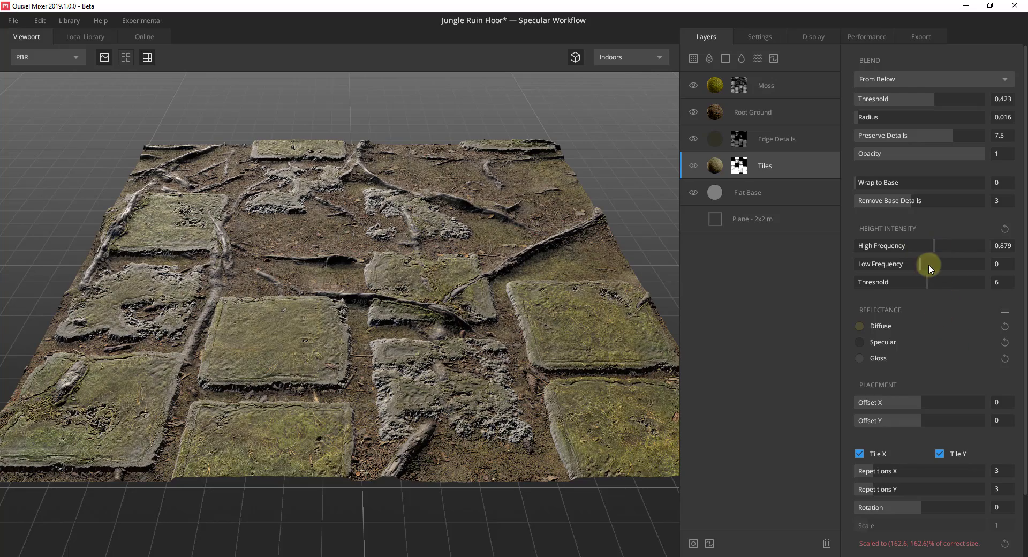
pyautogui.moveTo(927, 281); pyautogui.dragTo(937, 281)
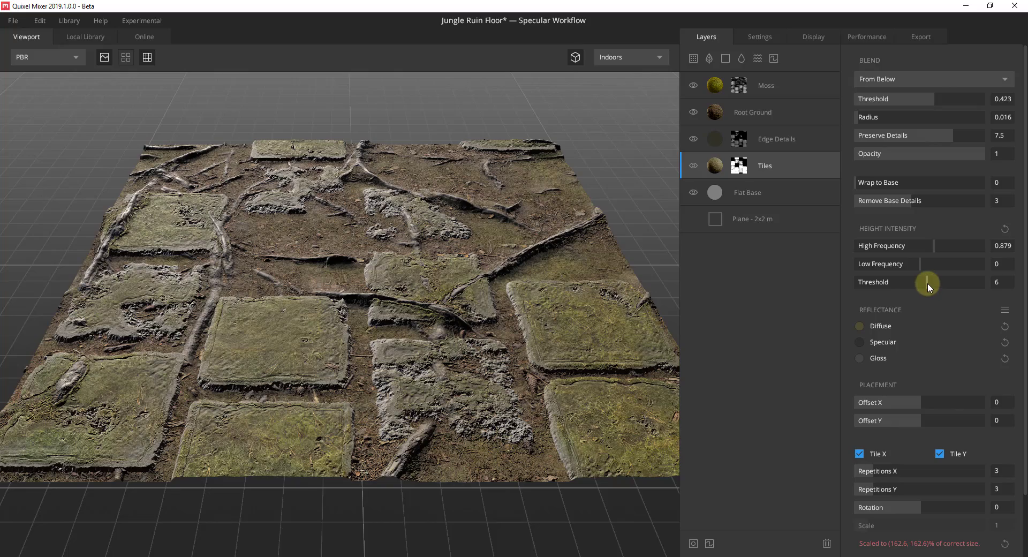
pyautogui.scroll(-2, 427, 355)
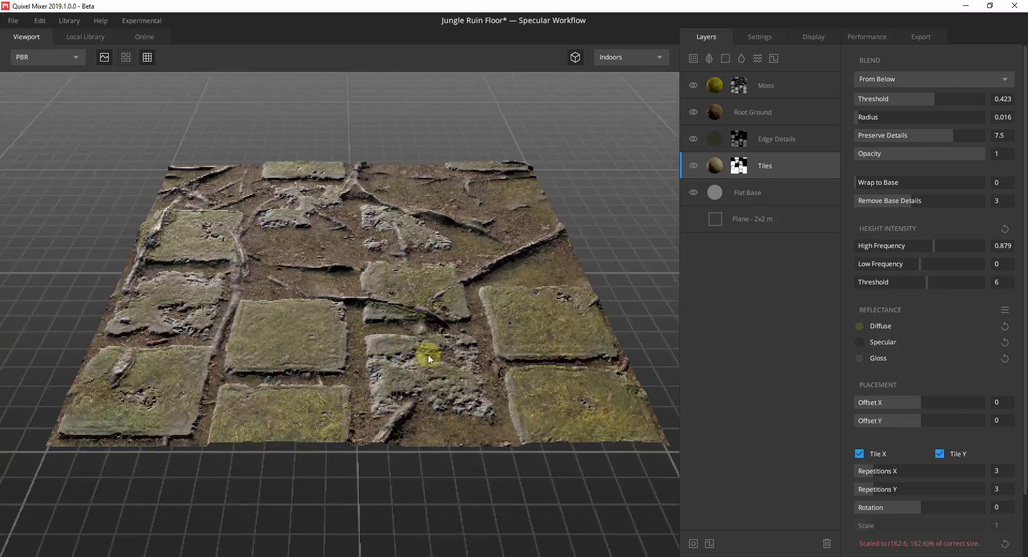
pyautogui.scroll(4, 427, 355)
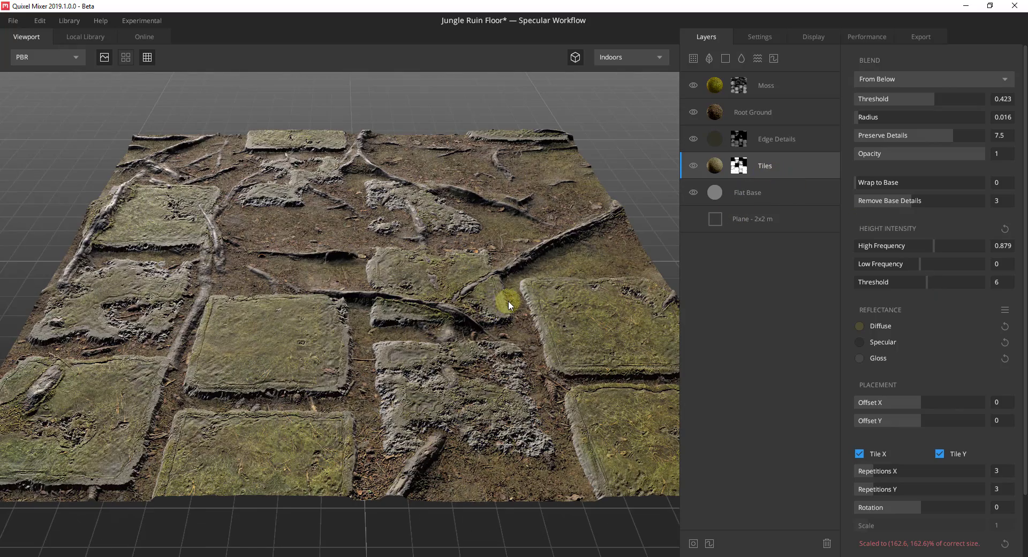
pyautogui.scroll(-2, 387, 225)
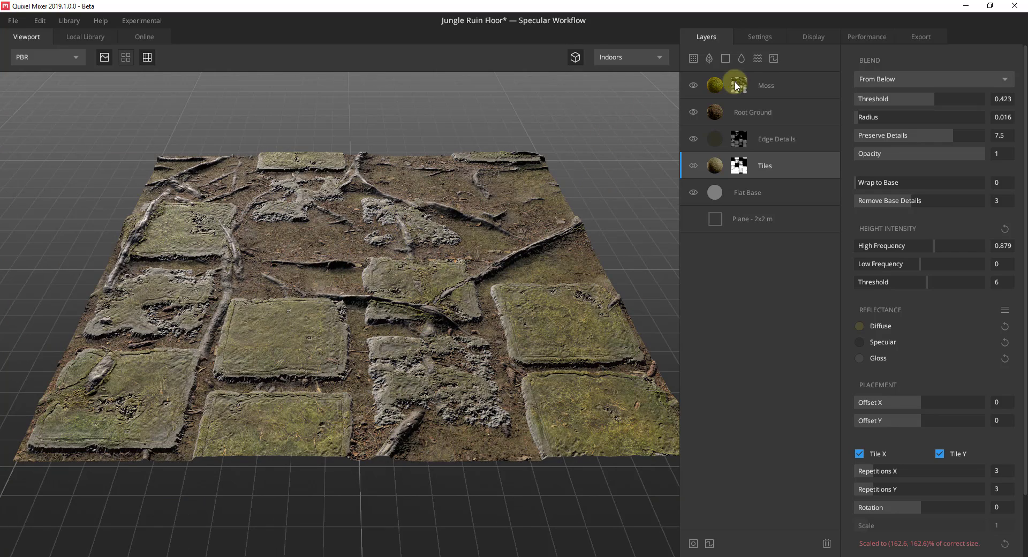
# Create a new mix named "Muddy Ground" at 2048 px with the Specular workflow, discarding the changes to the current mix.
pyautogui.click(13, 20)
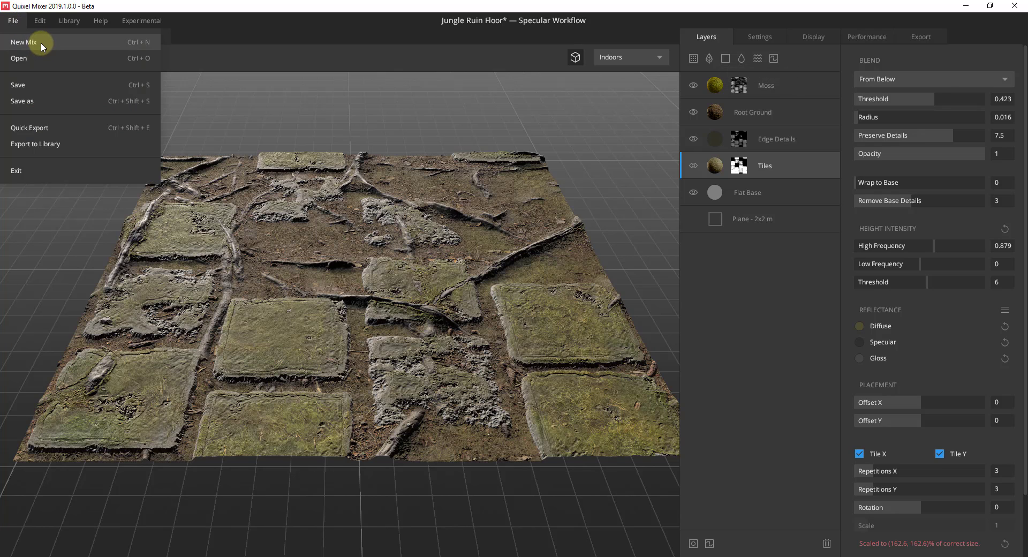
pyautogui.click(40, 43)
pyautogui.click(544, 238)
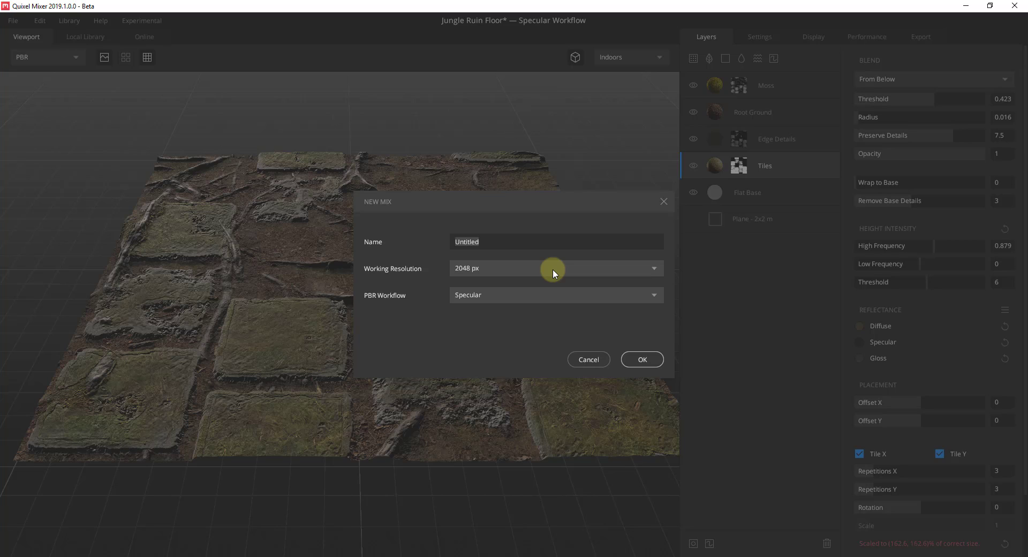
pyautogui.write('Muddy Ground')
pyautogui.click(566, 267)
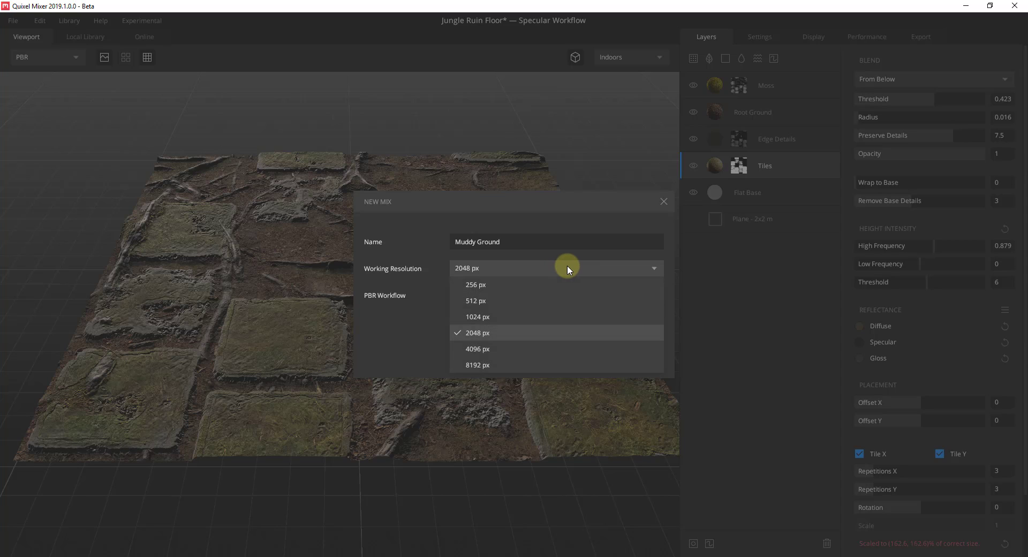
pyautogui.click(576, 267)
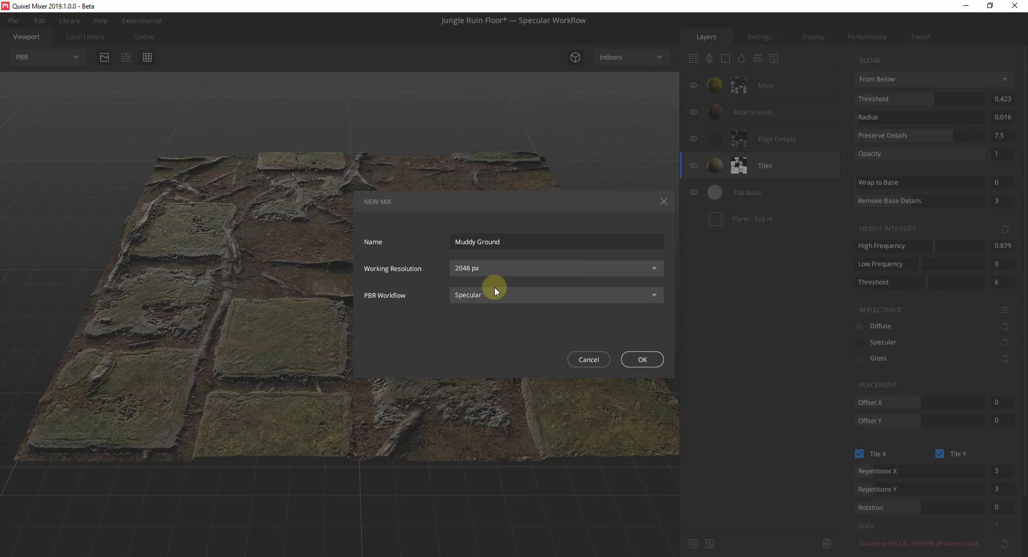
pyautogui.click(508, 294)
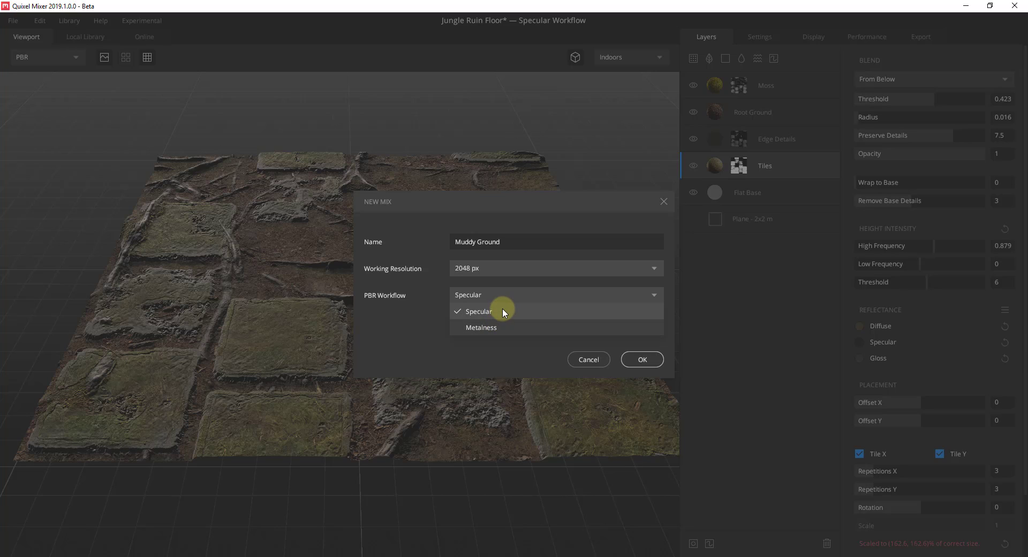
pyautogui.click(634, 358)
pyautogui.click(649, 361)
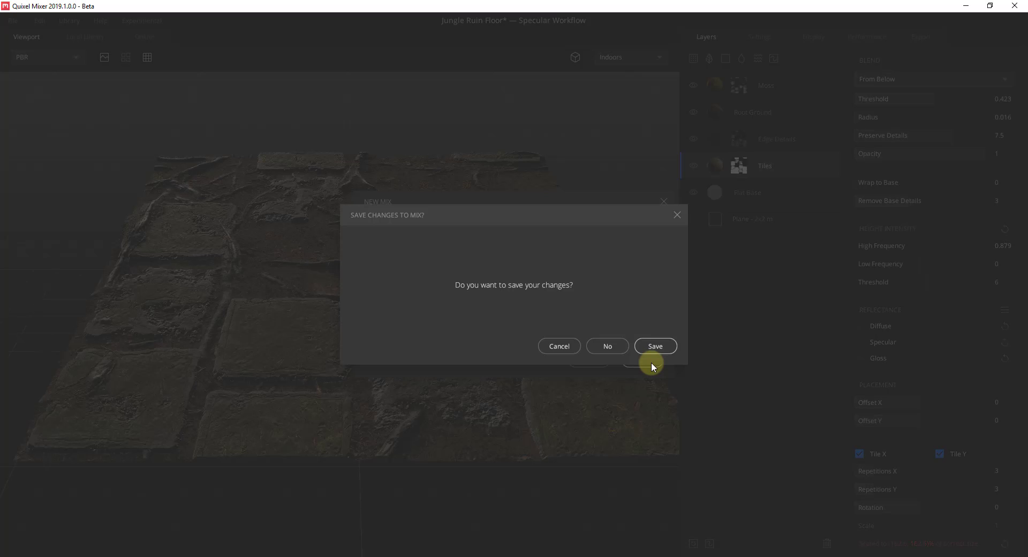
pyautogui.click(609, 347)
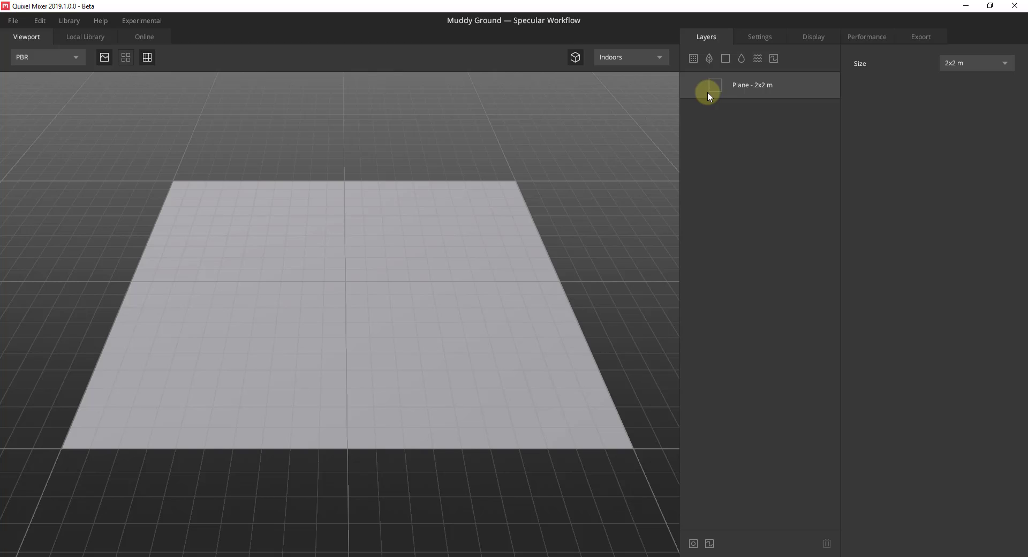
# Start a surface layer and compare the materials in the local library with those in the online library.
pyautogui.click(693, 58)
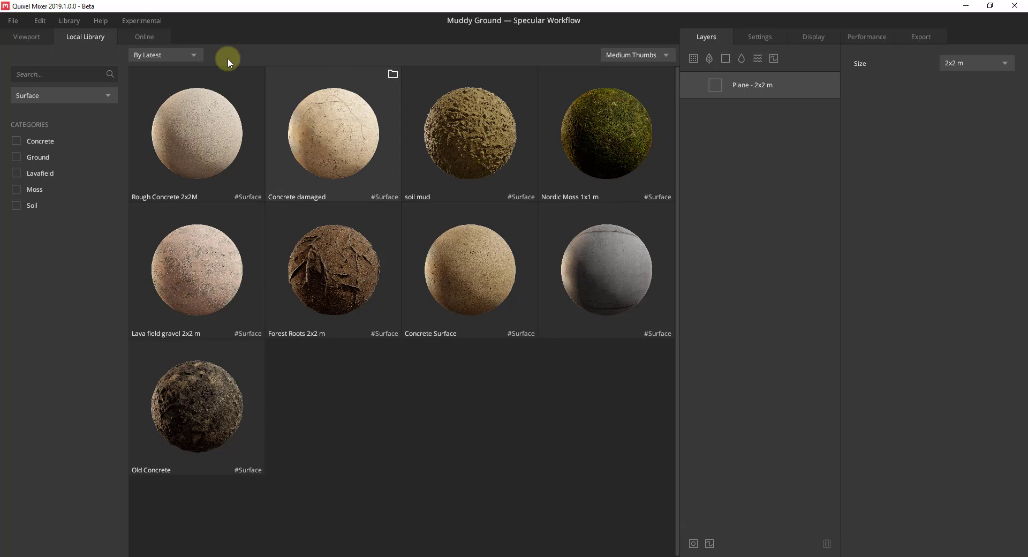
pyautogui.click(141, 23)
pyautogui.click(139, 27)
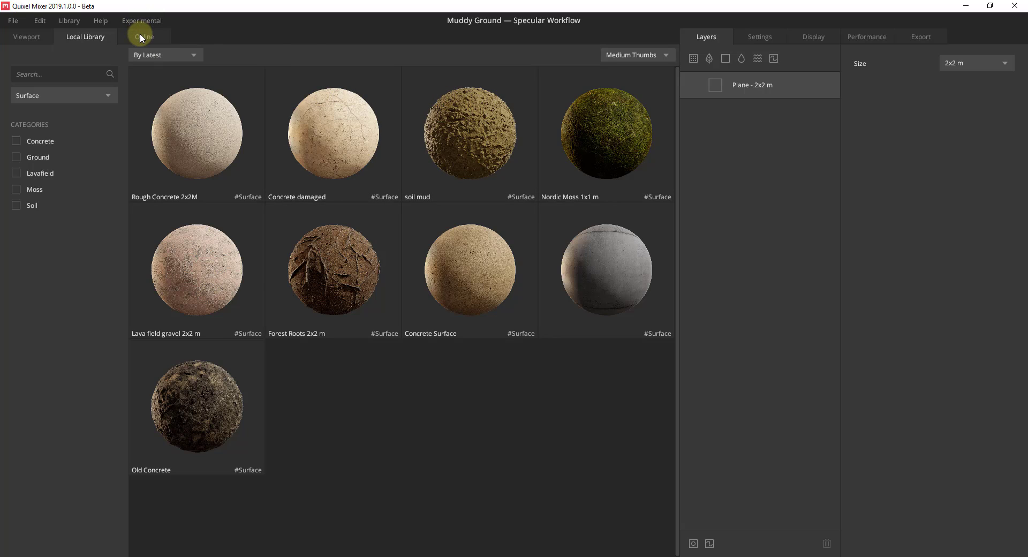
pyautogui.click(141, 37)
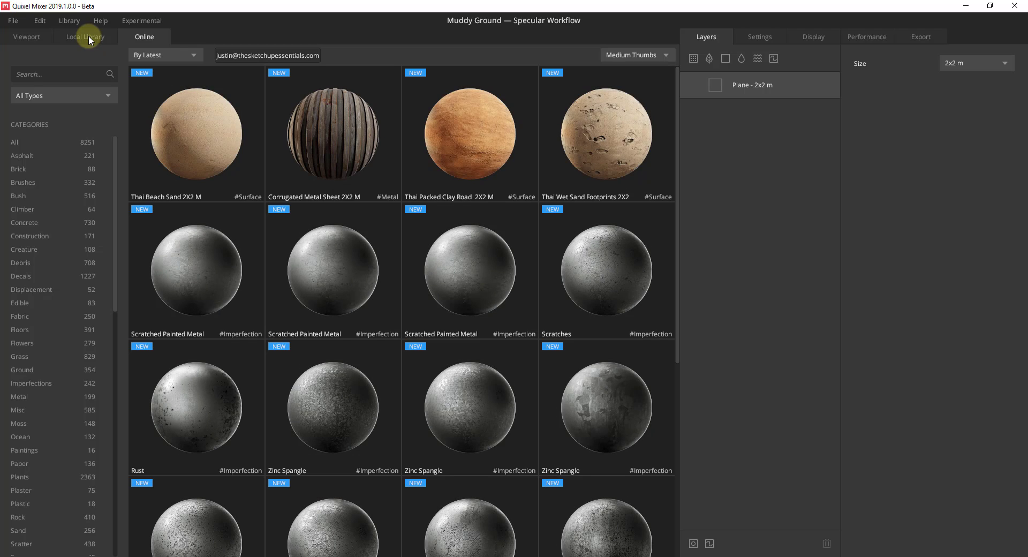
pyautogui.click(88, 37)
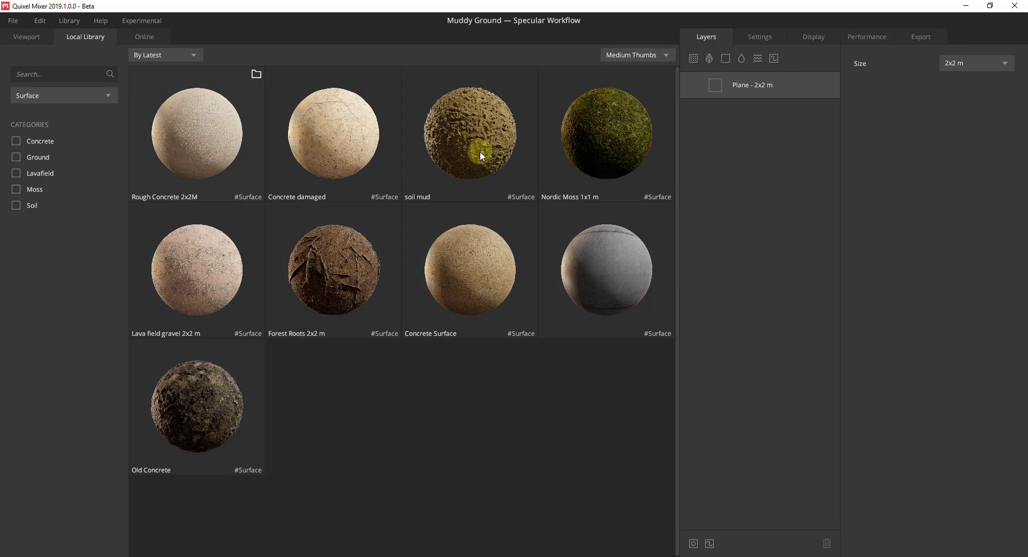
pyautogui.click(146, 37)
pyautogui.scroll(-5, 476, 315)
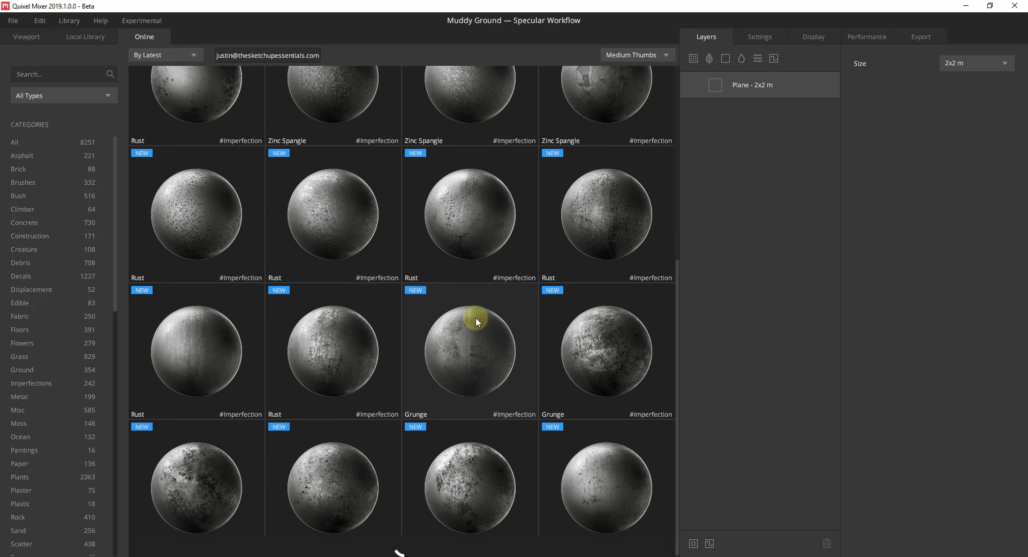
pyautogui.scroll(5, 479, 343)
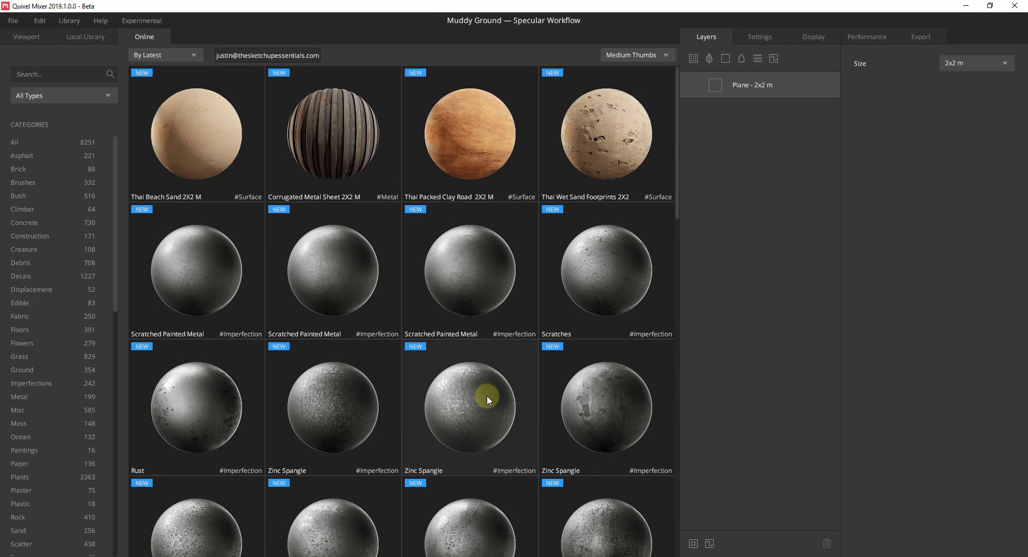
pyautogui.click(85, 37)
# Switch to the browser to view the free Megascans surfaces, including Muddy Ground, and return to Quixel Mixer.
pyautogui.click(458, 152)
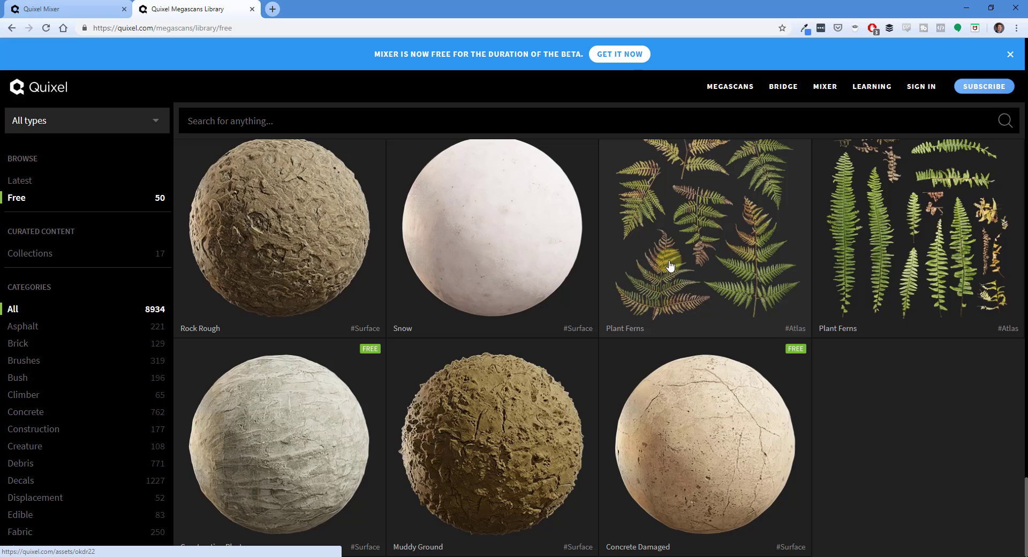
pyautogui.click(669, 265)
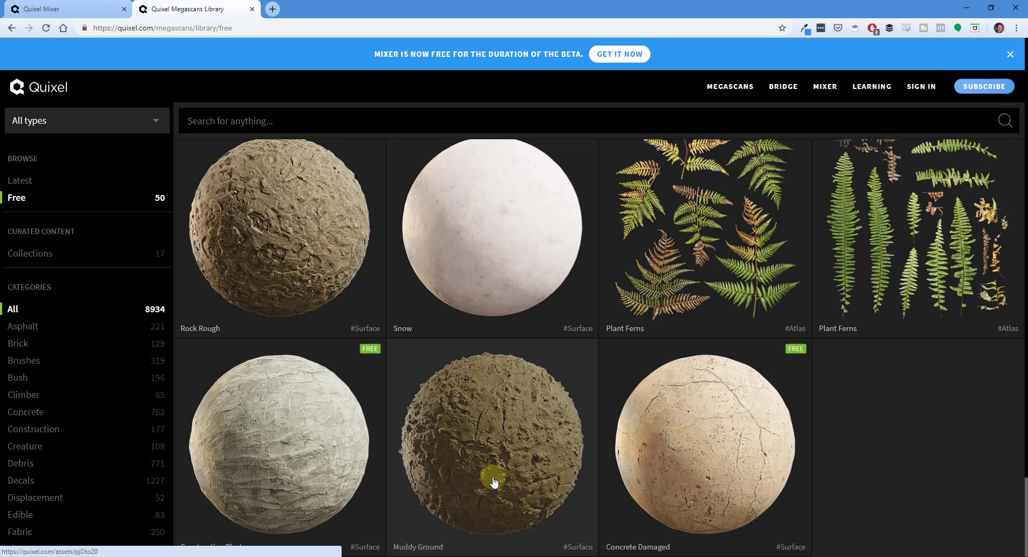
pyautogui.click(965, 8)
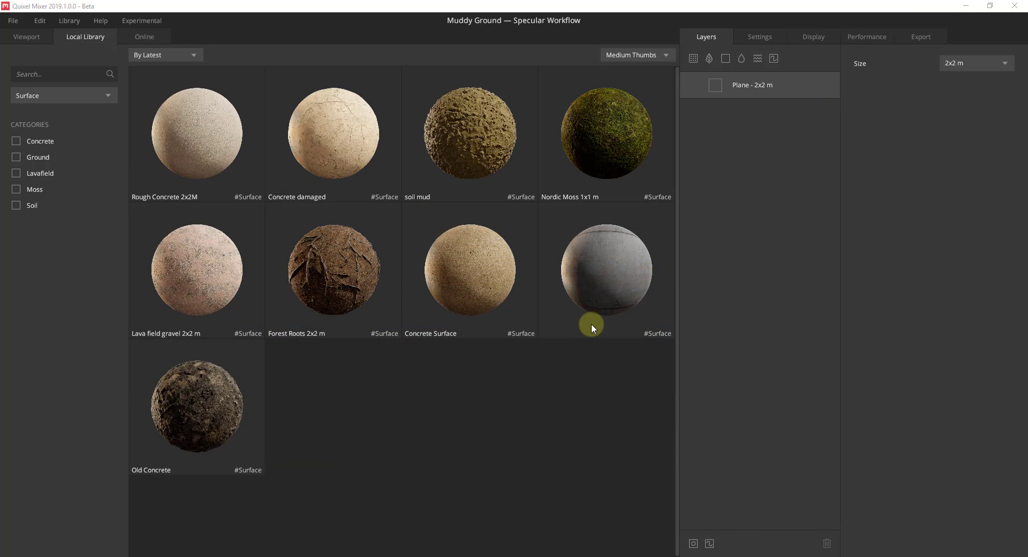
# Add the soil mud surface from the local library as the base layer and inspect it up close.
pyautogui.click(470, 146)
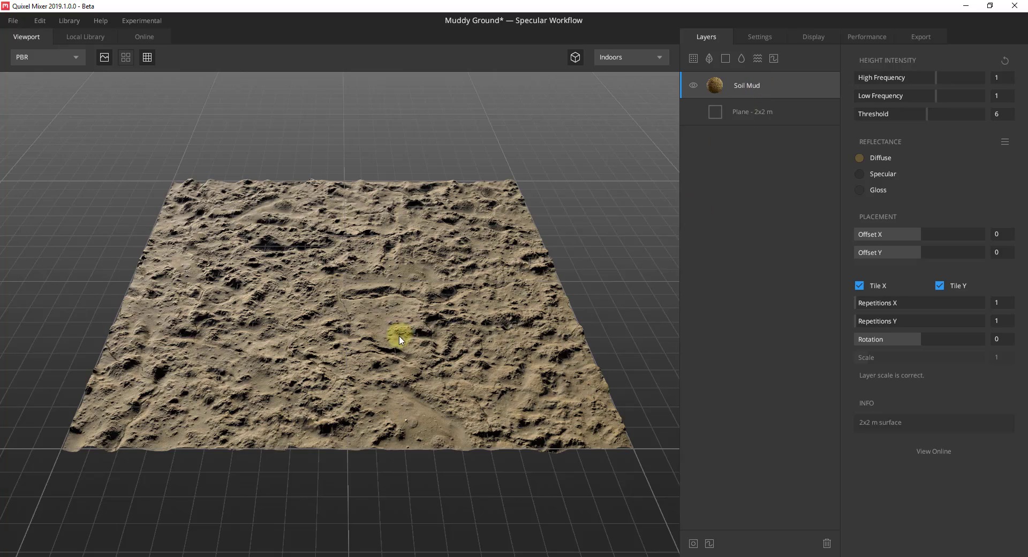
pyautogui.scroll(6, 409, 343)
pyautogui.scroll(-3, 457, 385)
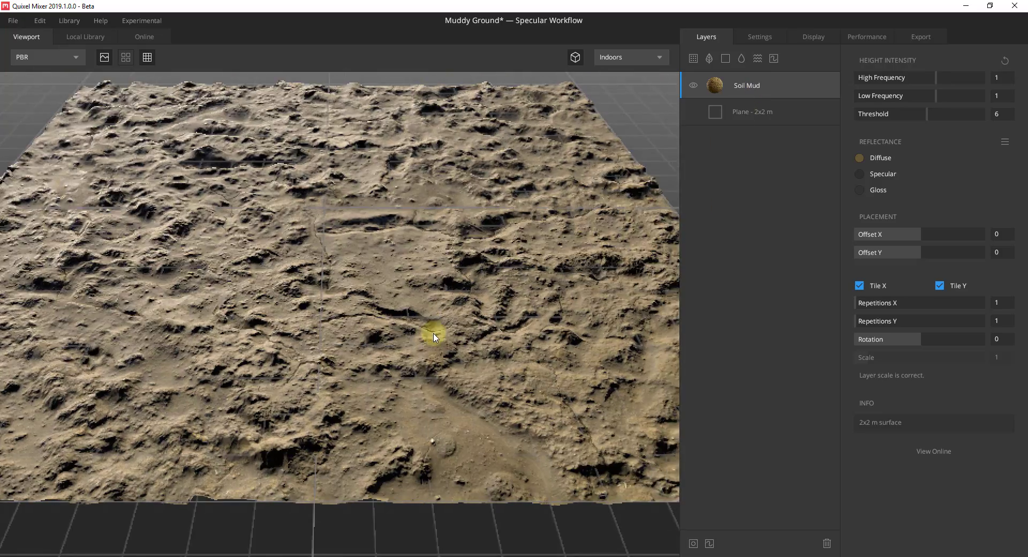
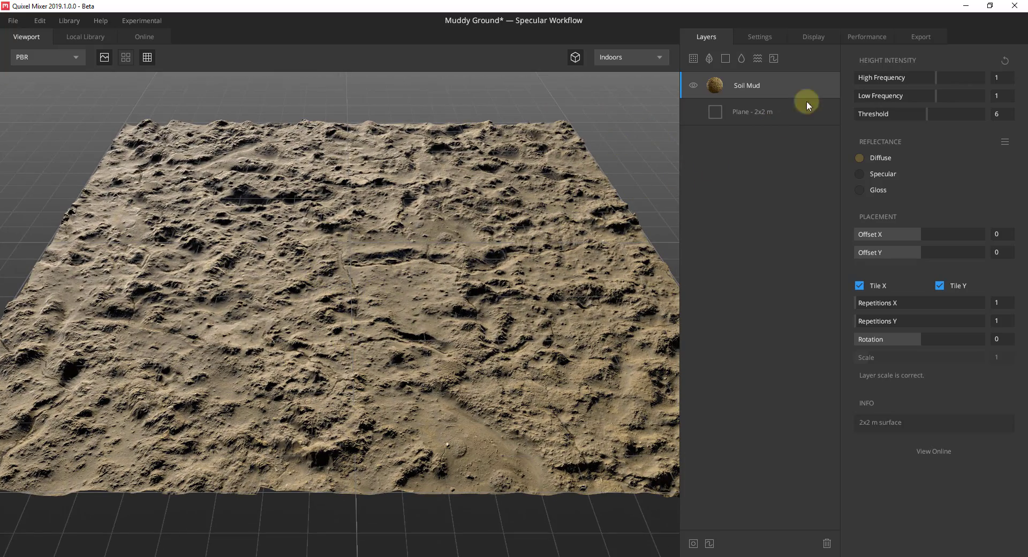
# Set the Soil Mud layer's height intensity to a High Frequency of 1.331 and a Low Frequency of 1.012, and inspect the relief.
pyautogui.moveTo(935, 78); pyautogui.dragTo(932, 112)
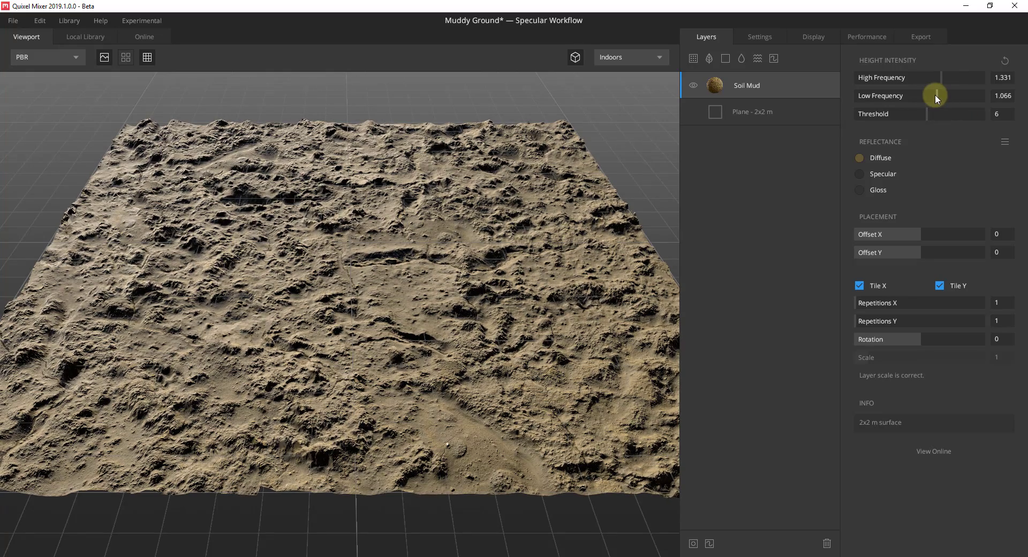
pyautogui.moveTo(939, 96); pyautogui.dragTo(936, 99)
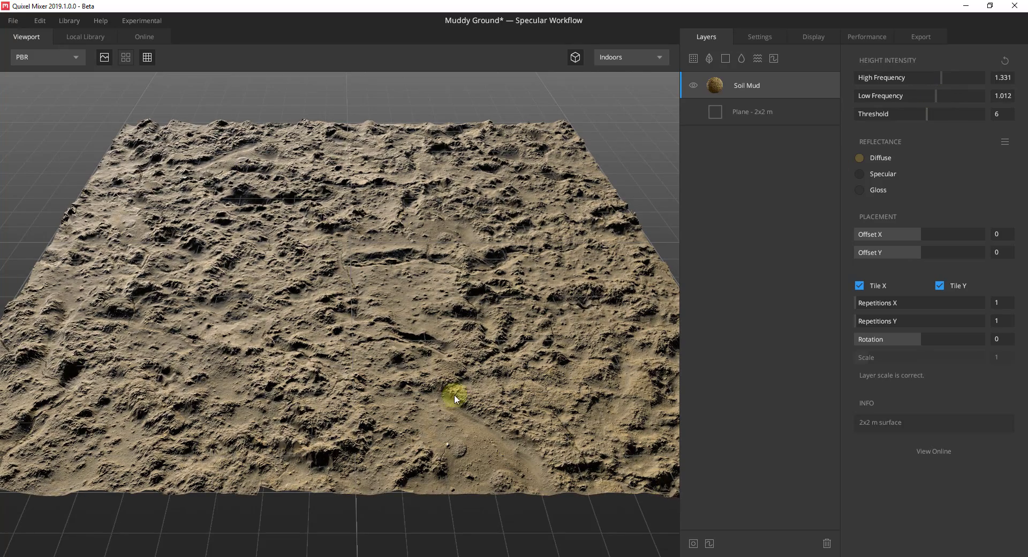
pyautogui.scroll(5, 470, 403)
pyautogui.moveTo(463, 360); pyautogui.dragTo(408, 345)
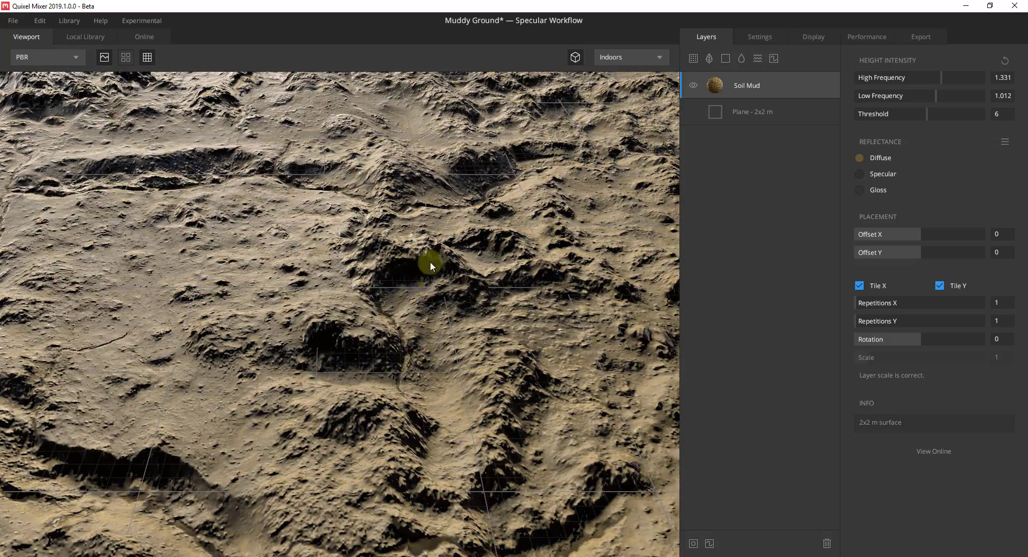
pyautogui.moveTo(439, 279); pyautogui.dragTo(475, 305)
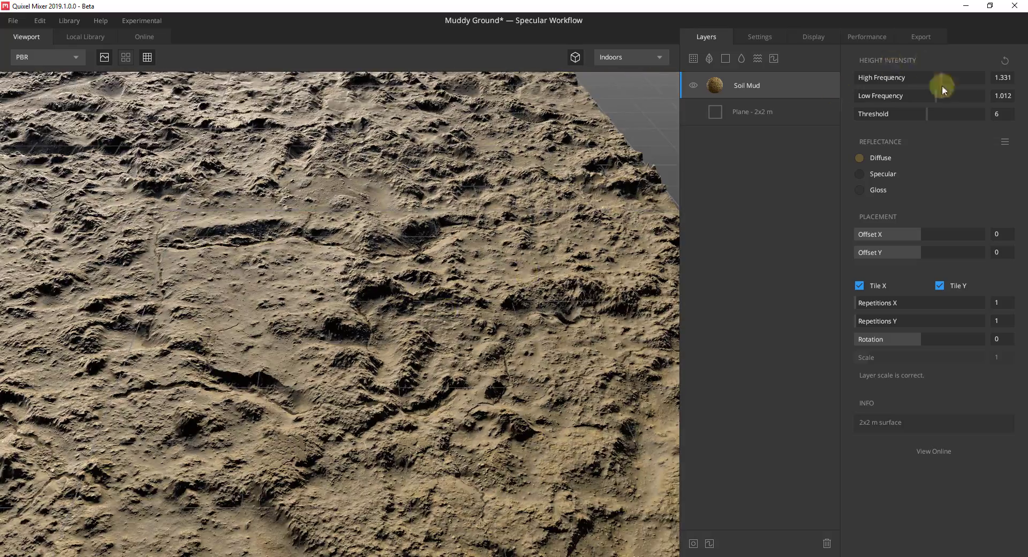
pyautogui.press('f')
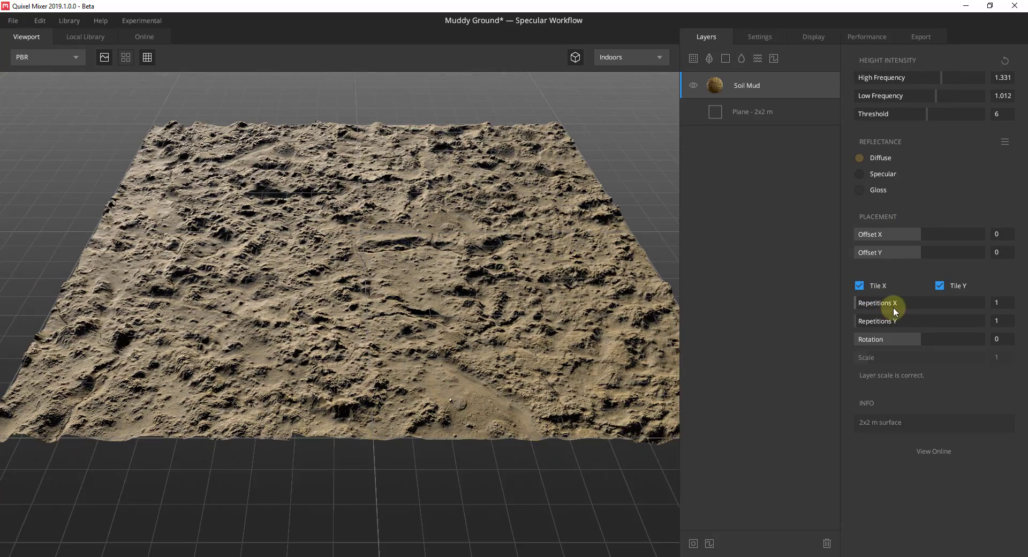
# Try out more X repetitions on the Soil Mud layer and return the value to 1.
pyautogui.moveTo(894, 309); pyautogui.dragTo(847, 304)
pyautogui.scroll(2, 452, 230)
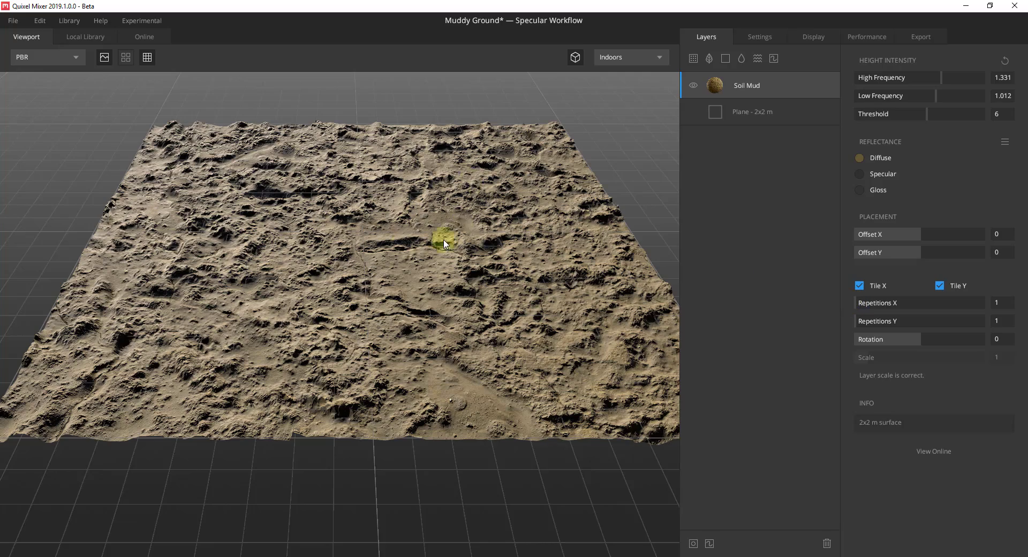
pyautogui.scroll(-3, 412, 211)
pyautogui.scroll(3, 415, 211)
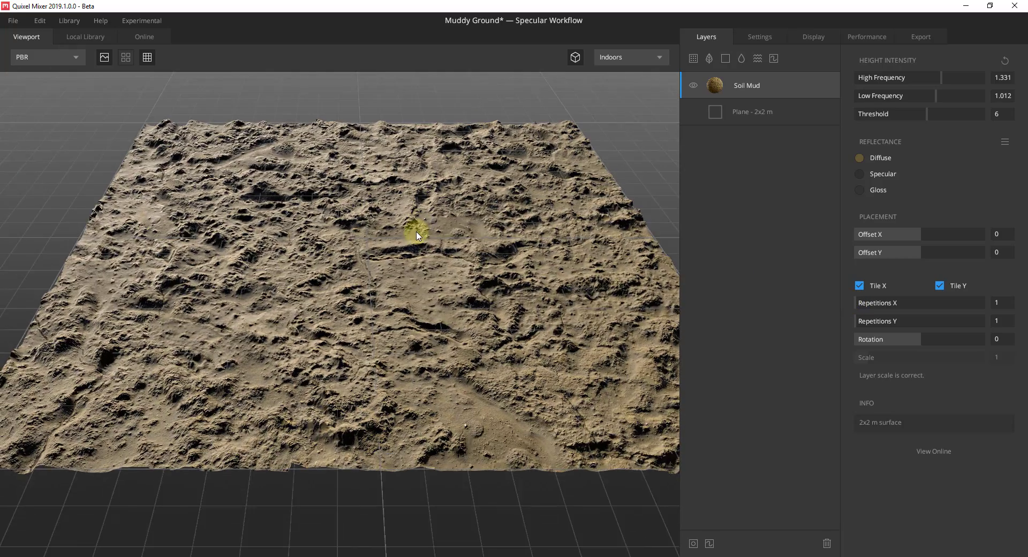
pyautogui.scroll(-2, 417, 236)
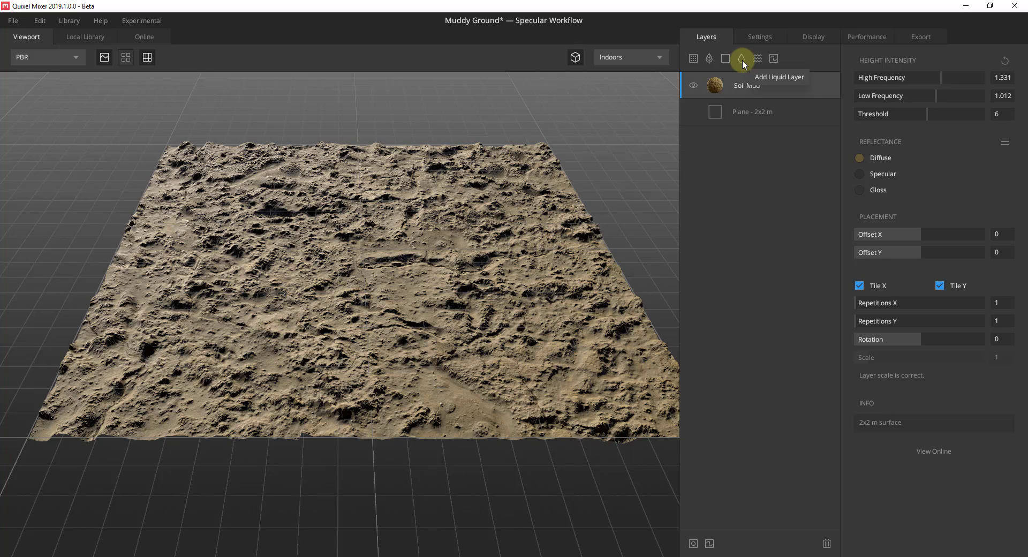
# Add a Liquid layer above Soil Mud and inspect the puddles and reflections from near and far.
pyautogui.click(742, 60)
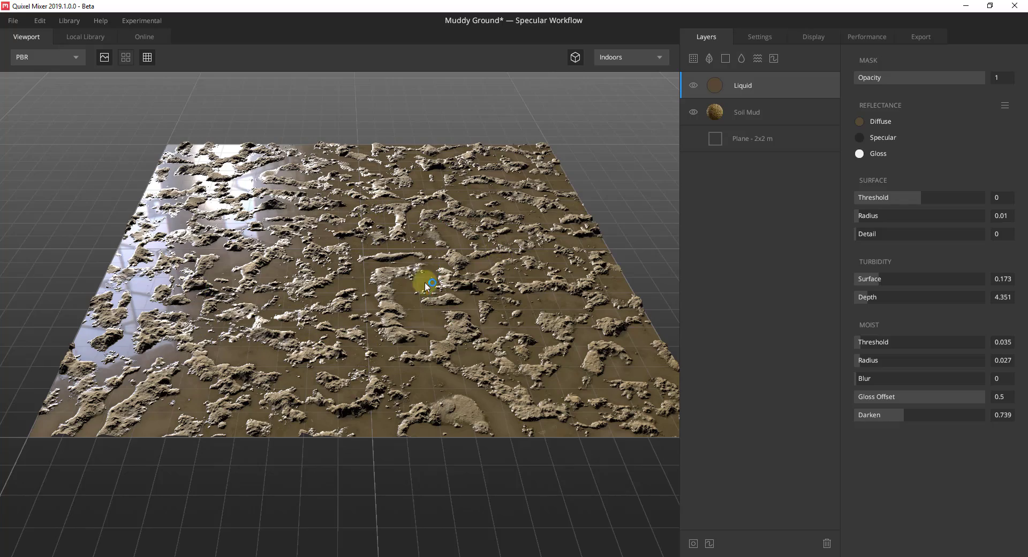
pyautogui.scroll(5, 429, 278)
pyautogui.scroll(-5, 386, 347)
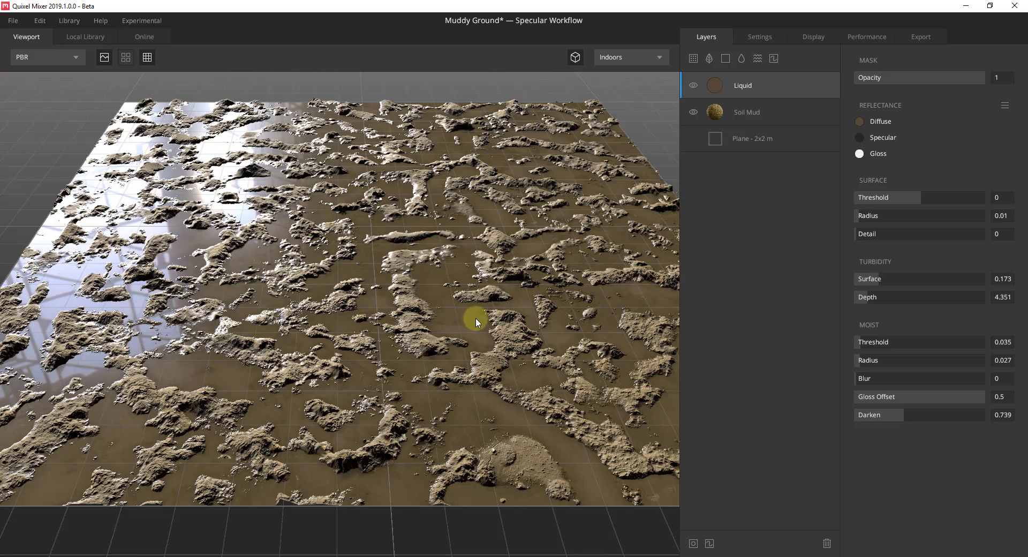
pyautogui.moveTo(450, 309)
pyautogui.mouseDown()
pyautogui.moveTo(415, 282)
pyautogui.moveTo(475, 294)
pyautogui.moveTo(461, 302)
pyautogui.mouseUp()
pyautogui.scroll(-5, 470, 287)
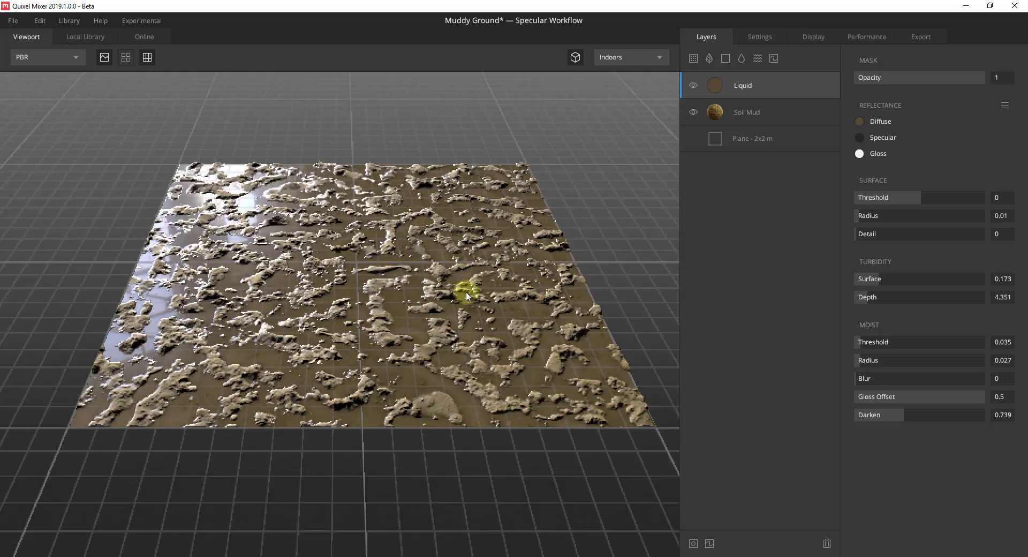
pyautogui.scroll(5, 461, 295)
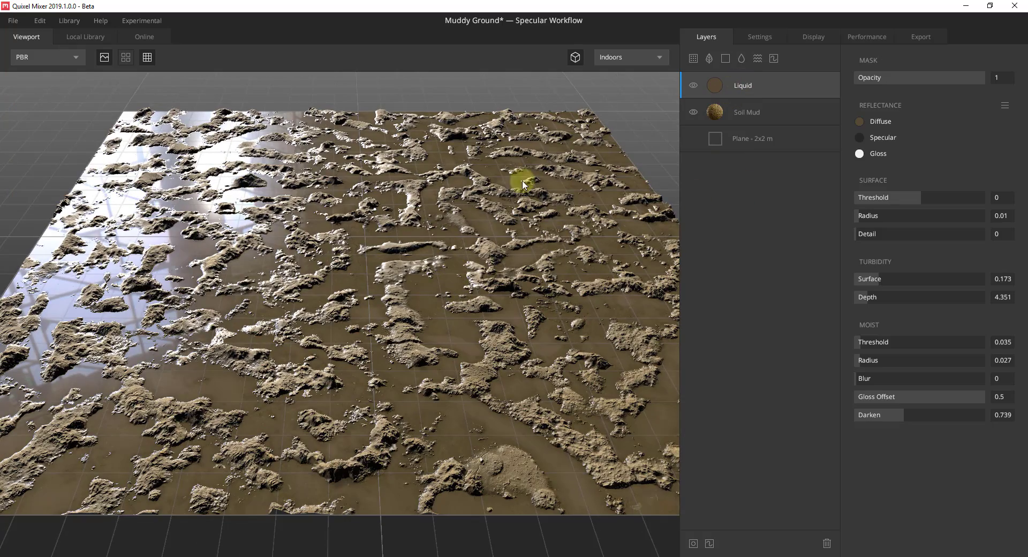
pyautogui.scroll(2, 414, 238)
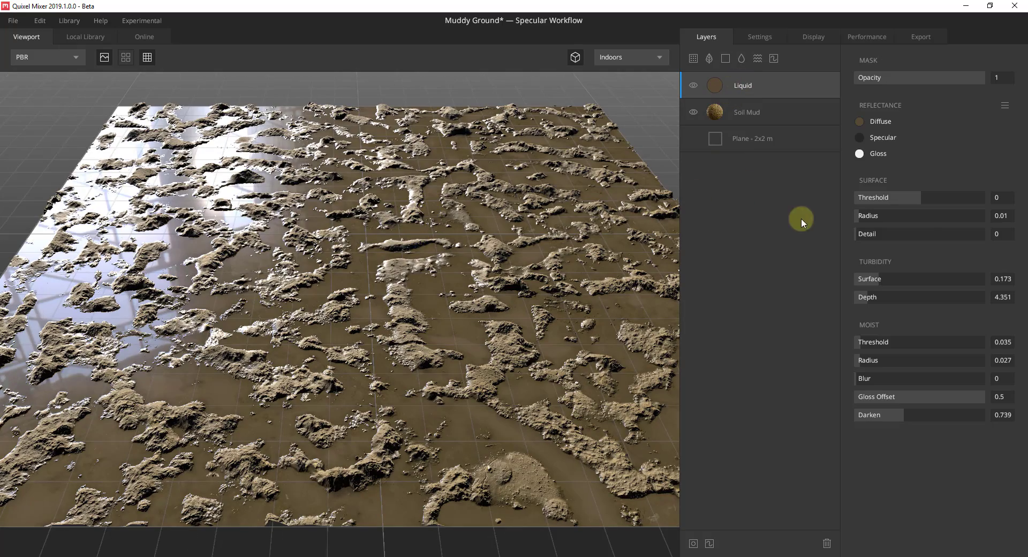
# Set the Liquid layer's surface threshold to -0.058 and its moist threshold to 0.095, and view the result.
pyautogui.moveTo(920, 196); pyautogui.dragTo(919, 197)
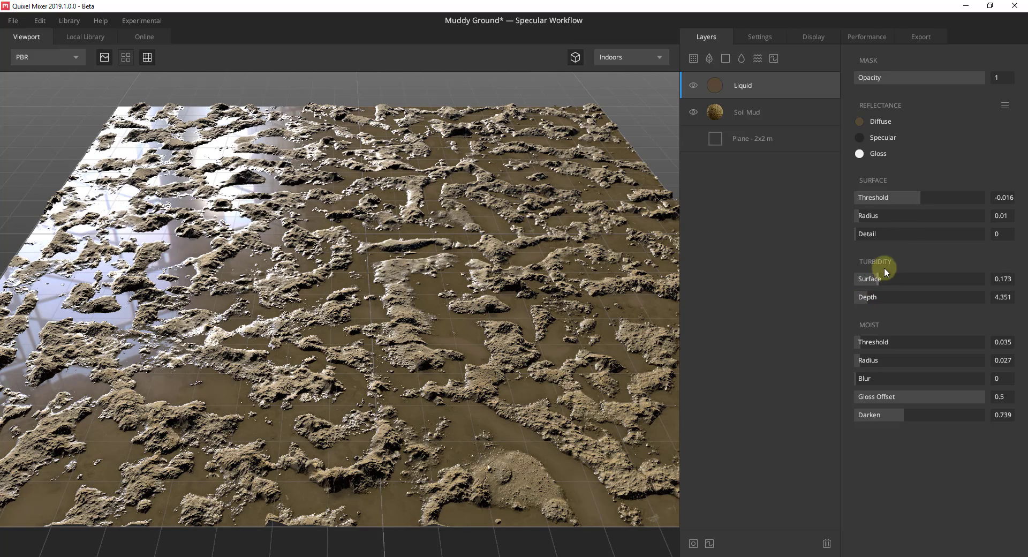
pyautogui.moveTo(870, 342)
pyautogui.mouseDown()
pyautogui.moveTo(855, 344)
pyautogui.moveTo(866, 342)
pyautogui.mouseUp()
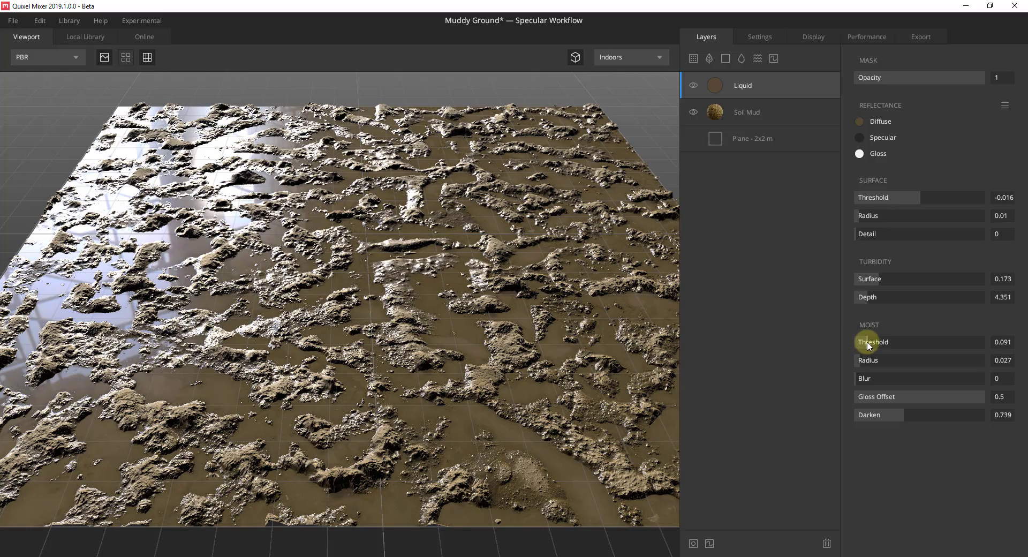
pyautogui.moveTo(867, 344); pyautogui.dragTo(867, 342)
pyautogui.moveTo(921, 197); pyautogui.dragTo(918, 198)
pyautogui.moveTo(513, 242); pyautogui.dragTo(742, 80)
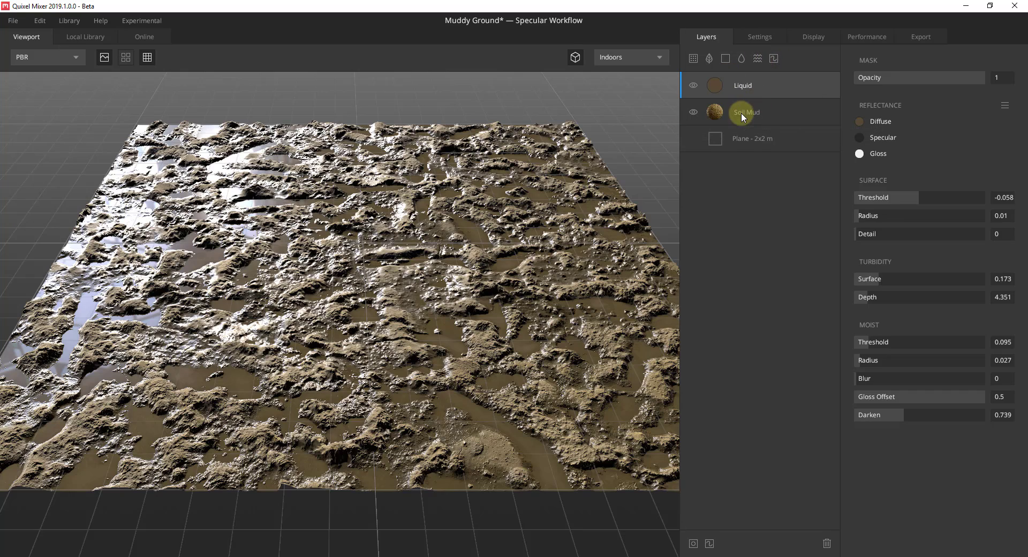
# Add a Noise layer above Soil Mud and set its amplitude to 5.394.
pyautogui.scroll(-2, 352, 270)
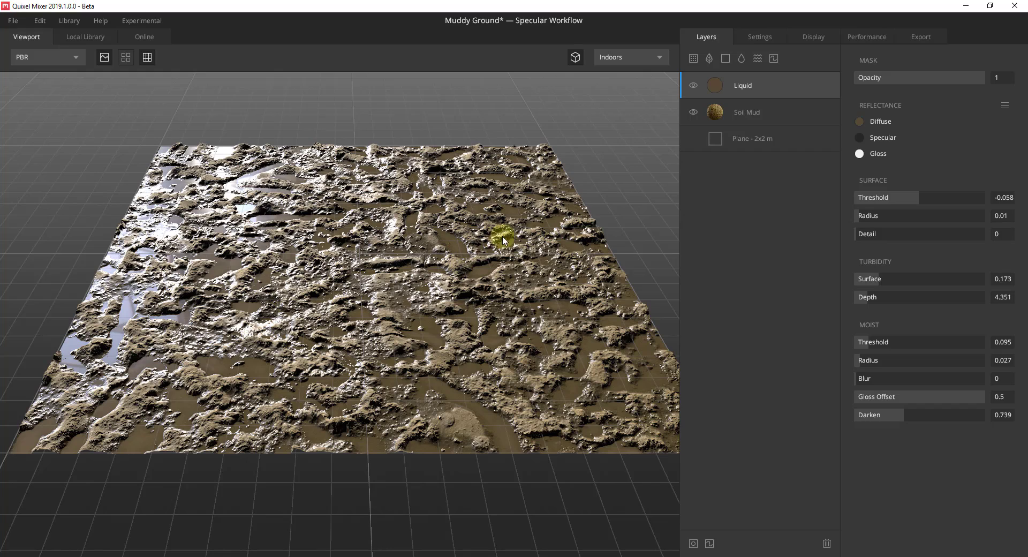
pyautogui.click(756, 111)
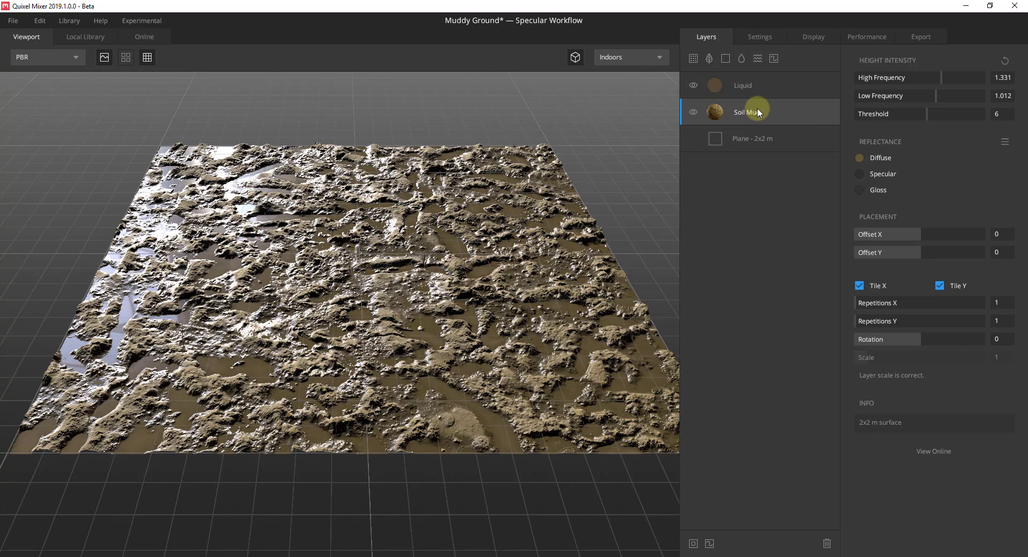
pyautogui.click(756, 59)
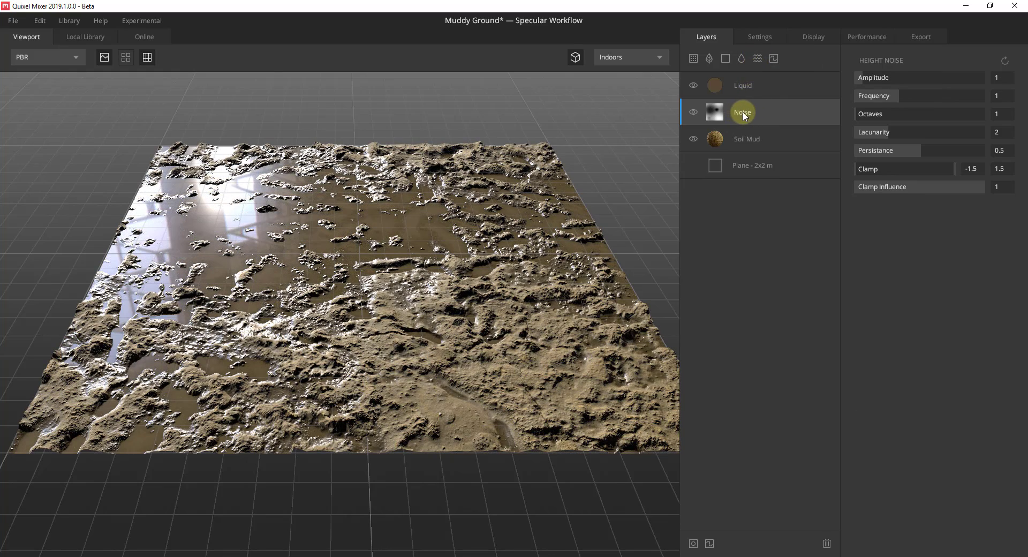
pyautogui.moveTo(871, 79); pyautogui.dragTo(891, 79)
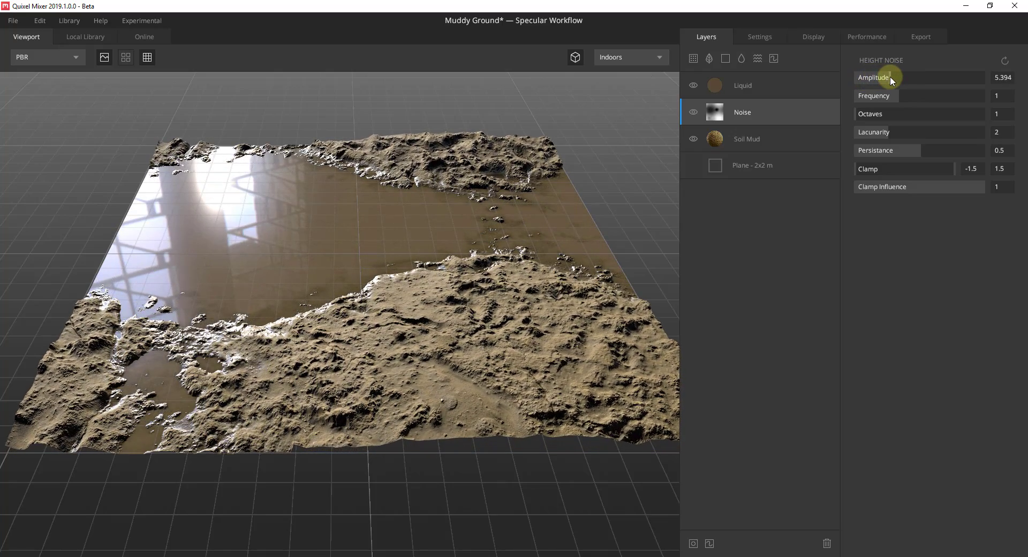
# With the Liquid layer temporarily hidden, set the noise amplitude to 5.560, frequency to 0.854, lacunarity to 1.989 and persistence to 0.537.
pyautogui.click(693, 85)
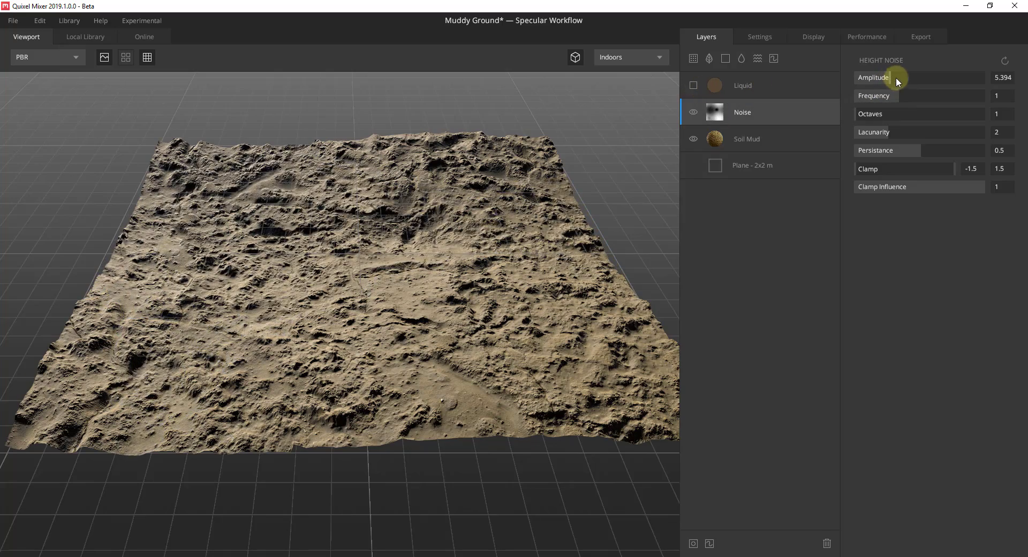
pyautogui.moveTo(896, 95); pyautogui.dragTo(925, 151)
pyautogui.moveTo(895, 77); pyautogui.dragTo(888, 99)
pyautogui.moveTo(552, 289); pyautogui.dragTo(522, 290)
pyautogui.click(693, 85)
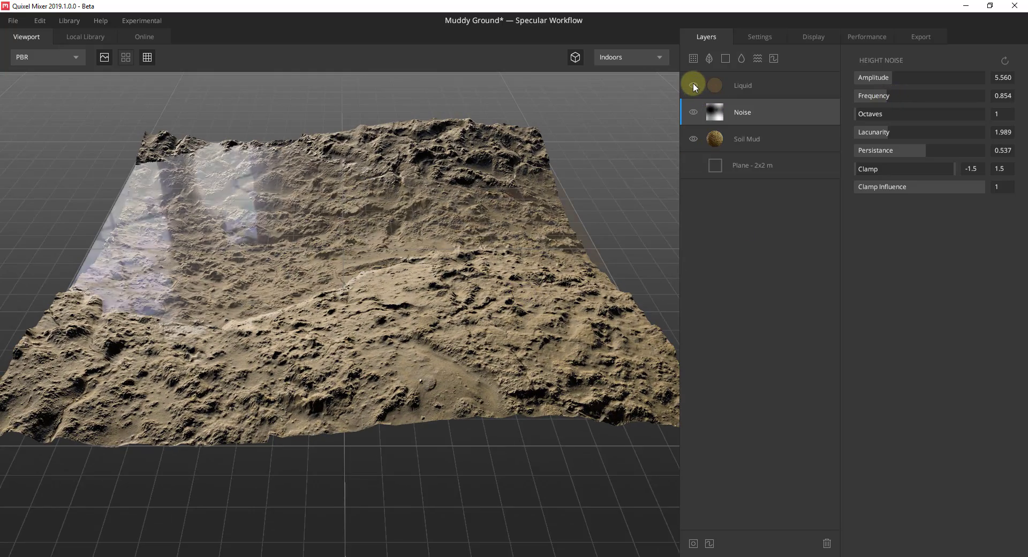
pyautogui.moveTo(435, 321); pyautogui.dragTo(440, 330)
pyautogui.click(868, 117)
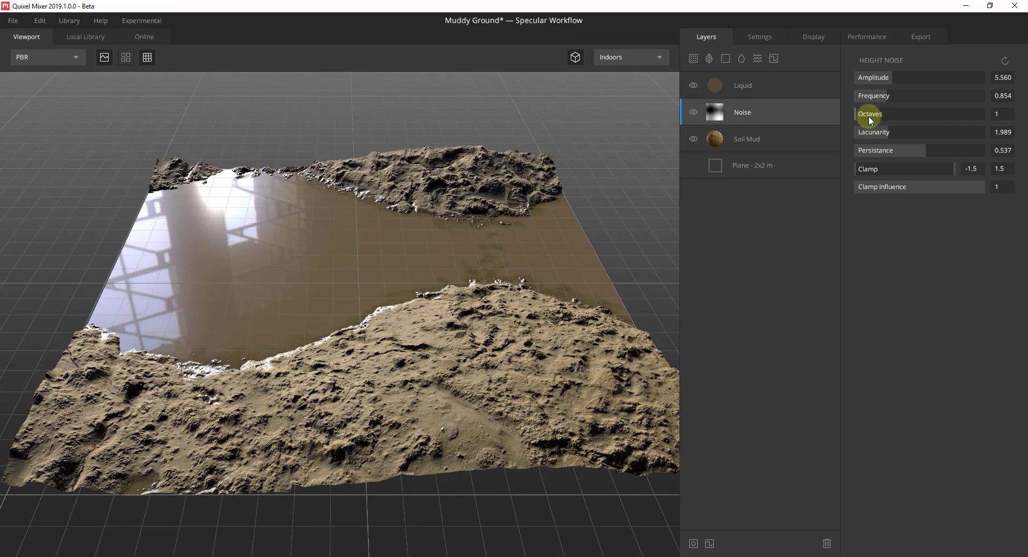
# Set the Liquid layer's surface threshold to 0.024 and radius to 0.016, with turbidity surface 0.149 and depth 0.824.
pyautogui.click(742, 89)
pyautogui.moveTo(917, 197)
pyautogui.mouseDown()
pyautogui.moveTo(932, 193)
pyautogui.moveTo(920, 195)
pyautogui.mouseUp()
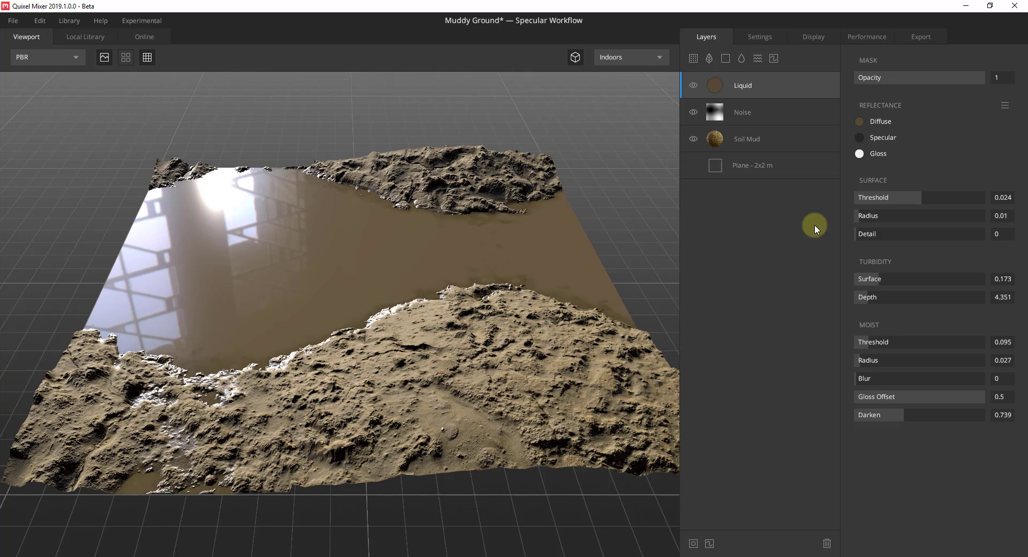
pyautogui.moveTo(869, 217); pyautogui.dragTo(857, 234)
pyautogui.moveTo(882, 276); pyautogui.dragTo(858, 295)
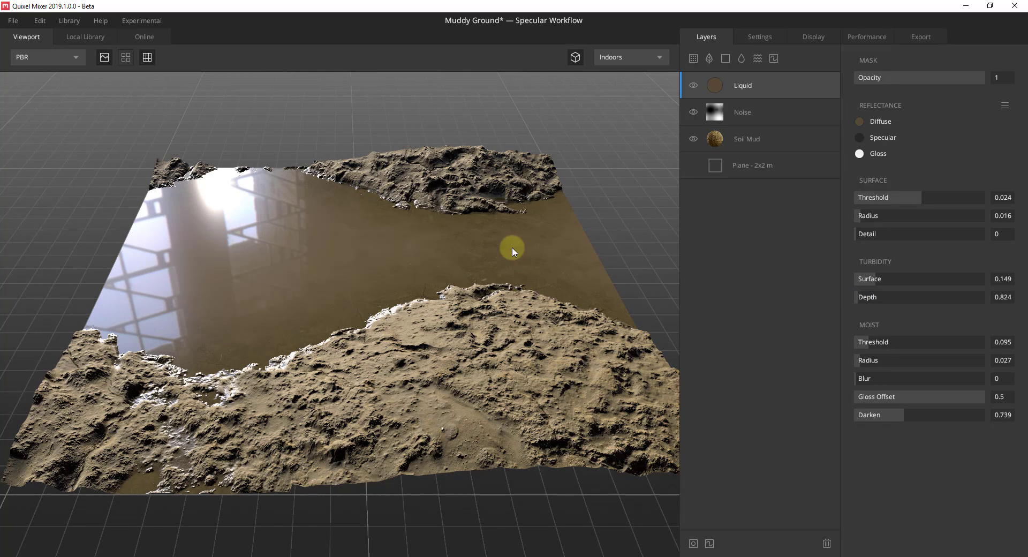
# Lower the Noise layer's amplitude to 2.157, inspect the ground, and reduce it further to 0.912.
pyautogui.click(741, 110)
pyautogui.moveTo(888, 82); pyautogui.dragTo(869, 79)
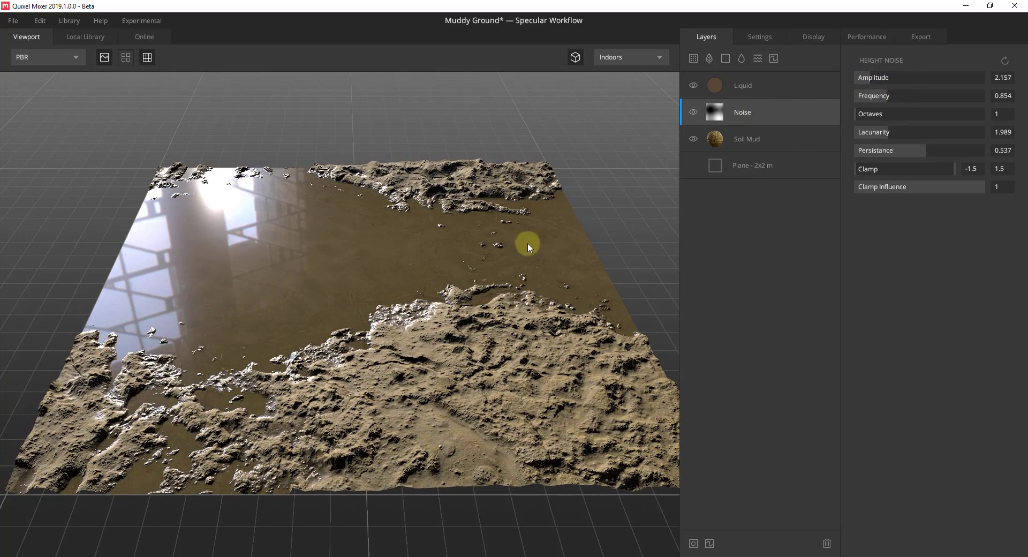
pyautogui.scroll(-4, 463, 300)
pyautogui.scroll(2, 461, 304)
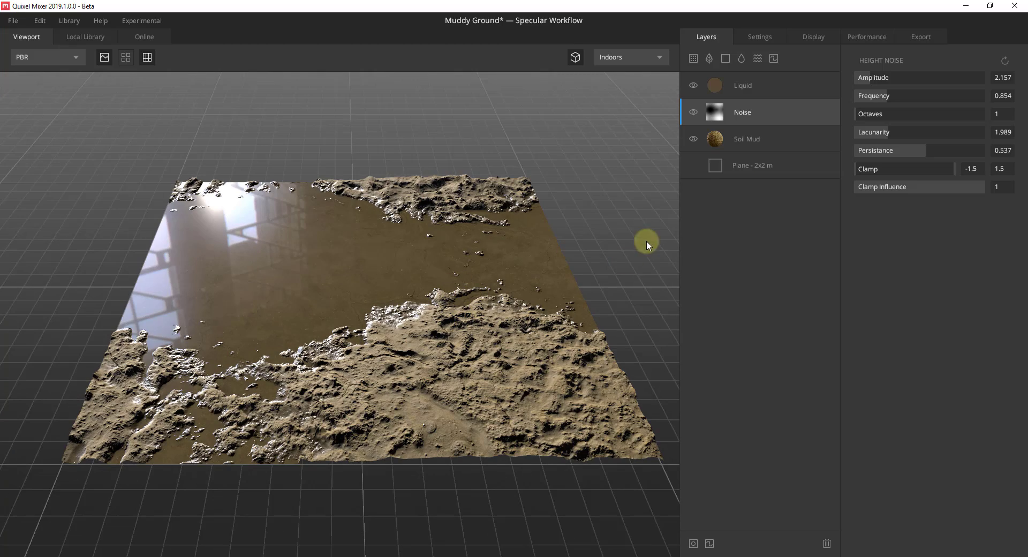
pyautogui.moveTo(866, 75); pyautogui.dragTo(861, 75)
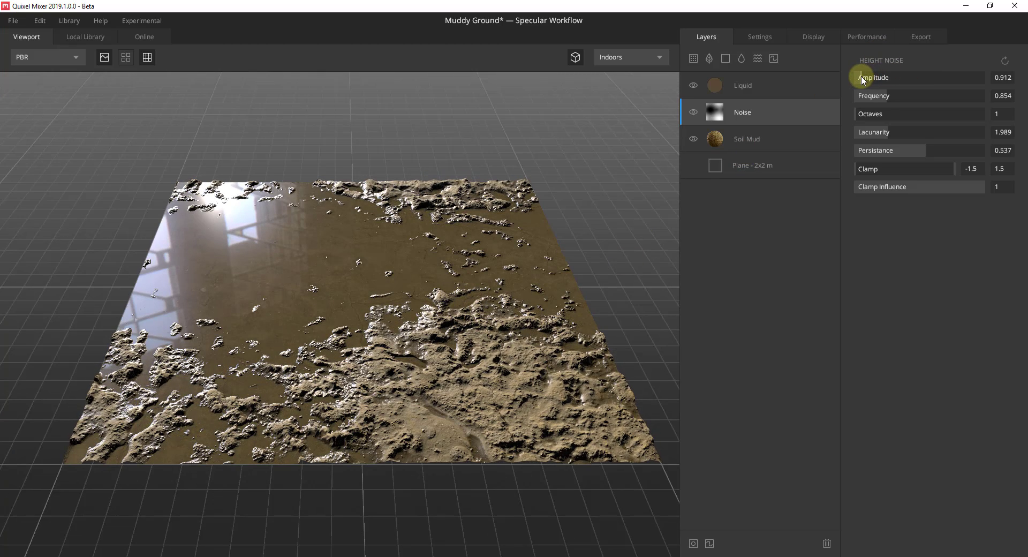
pyautogui.click(743, 140)
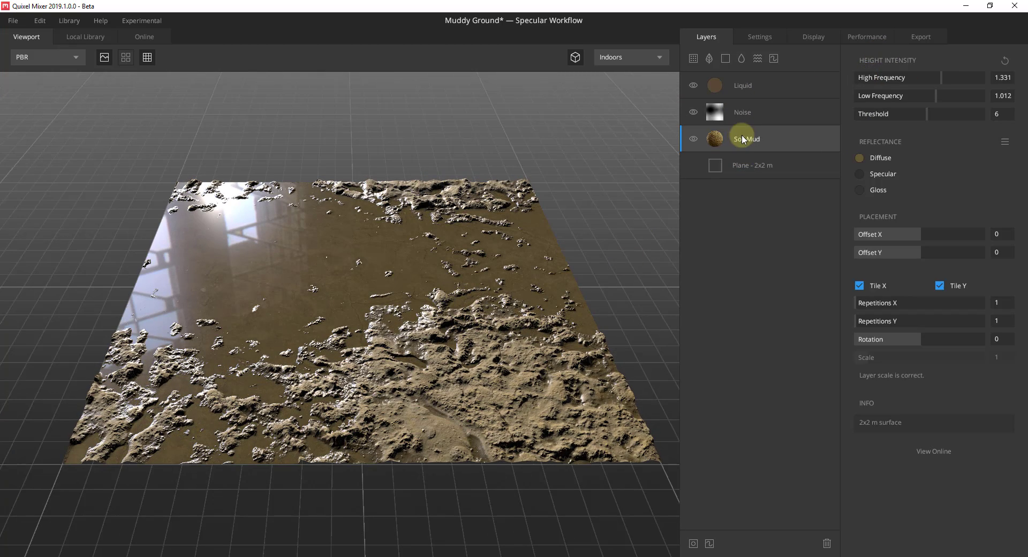
# Set the Liquid layer's surface threshold to -0.124, its moist threshold to 0.178 and its moist radius to 0.016.
pyautogui.click(749, 94)
pyautogui.moveTo(918, 198); pyautogui.dragTo(915, 197)
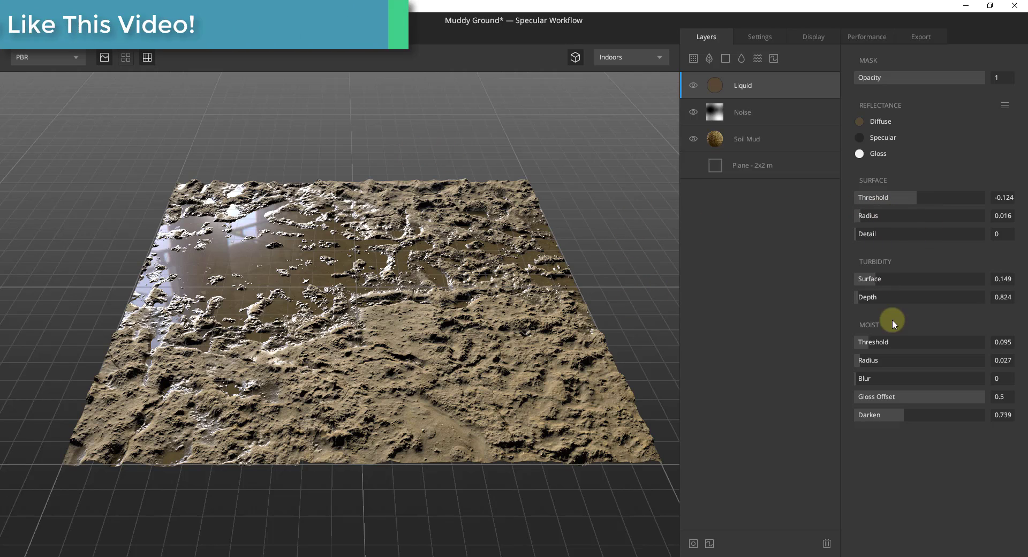
pyautogui.moveTo(869, 342); pyautogui.dragTo(856, 361)
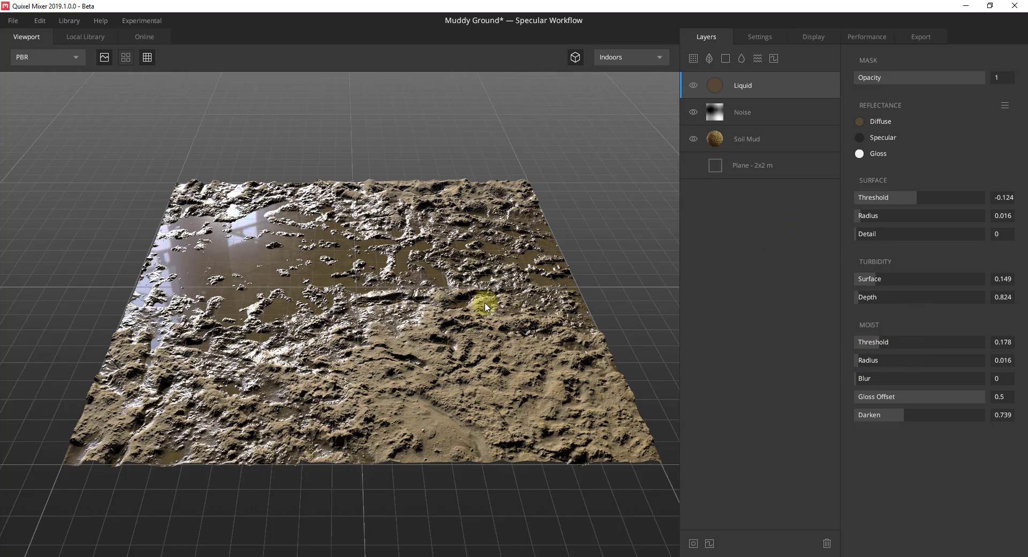
pyautogui.scroll(-3, 486, 302)
# Export the Muddy Ground mix to the library as a surface in the Ground category at 2048 px.
pyautogui.click(43, 21)
pyautogui.moveTo(16, 23)
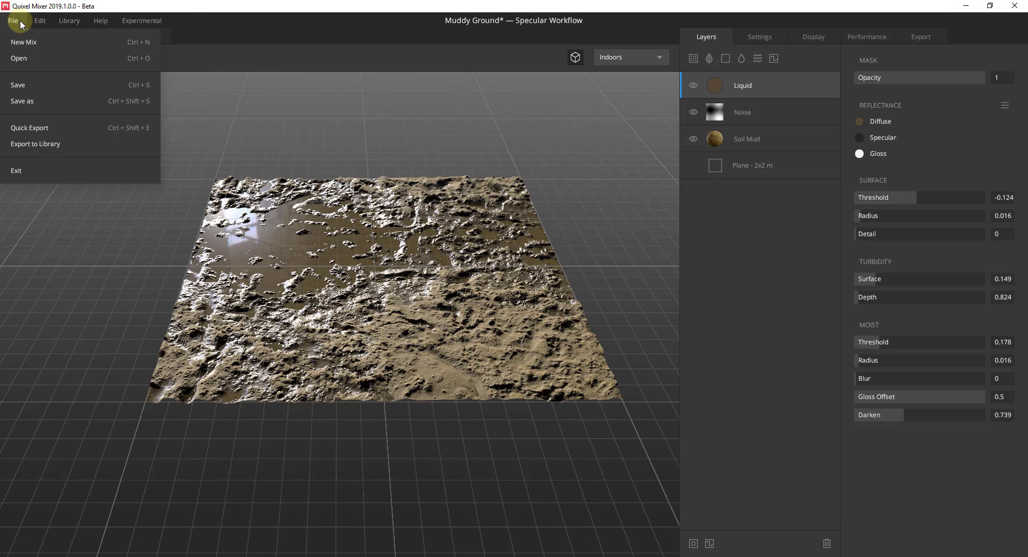
pyautogui.click(59, 144)
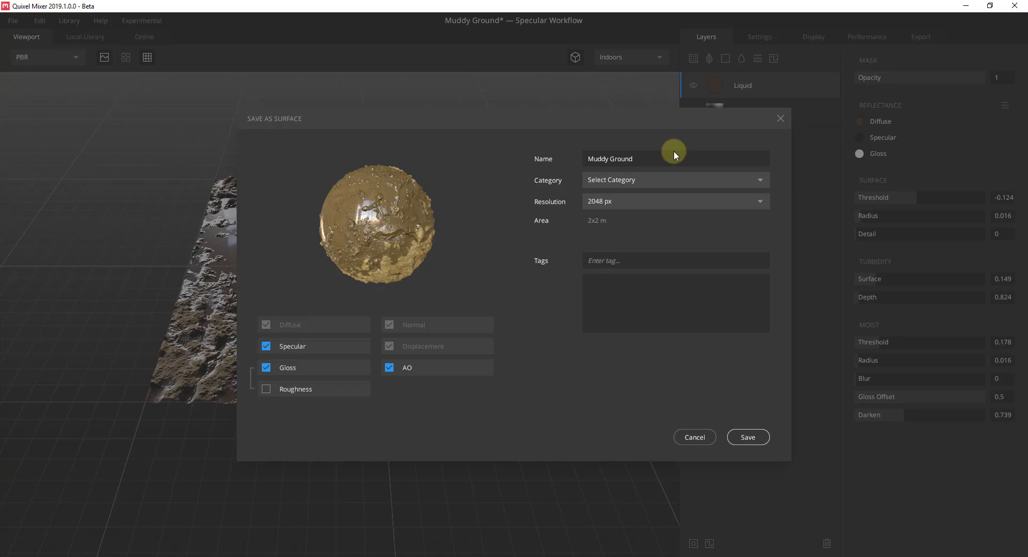
pyautogui.click(653, 177)
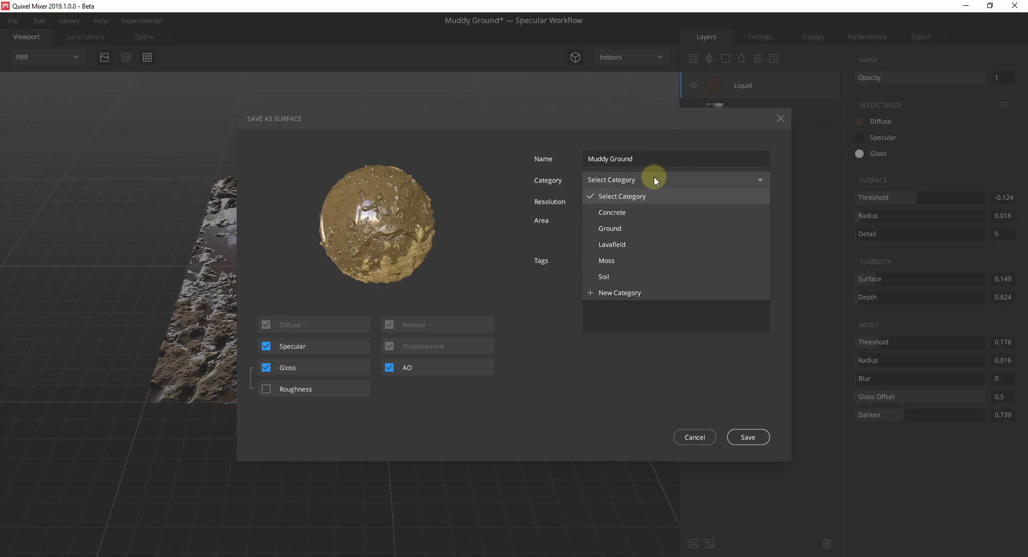
pyautogui.click(637, 229)
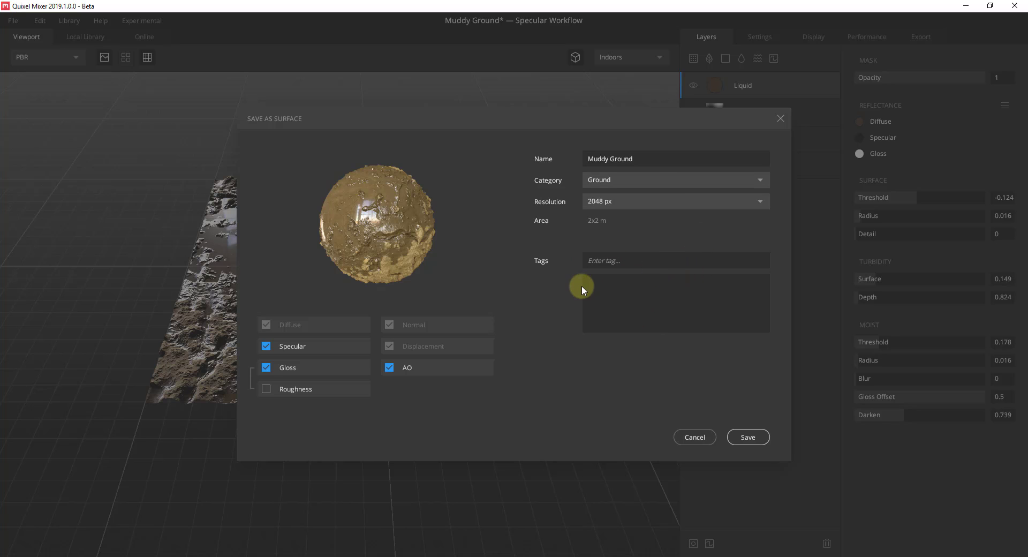
pyautogui.click(747, 436)
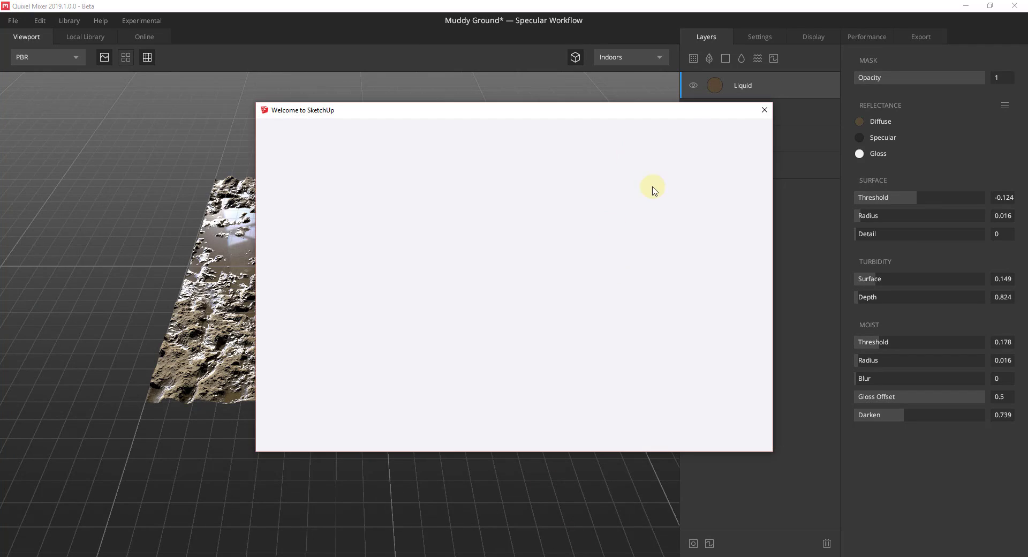
# Switch to SketchUp, start a new model and draw a ground rectangle of about 3506 ft² beside the scale figure.
pyautogui.click(399, 196)
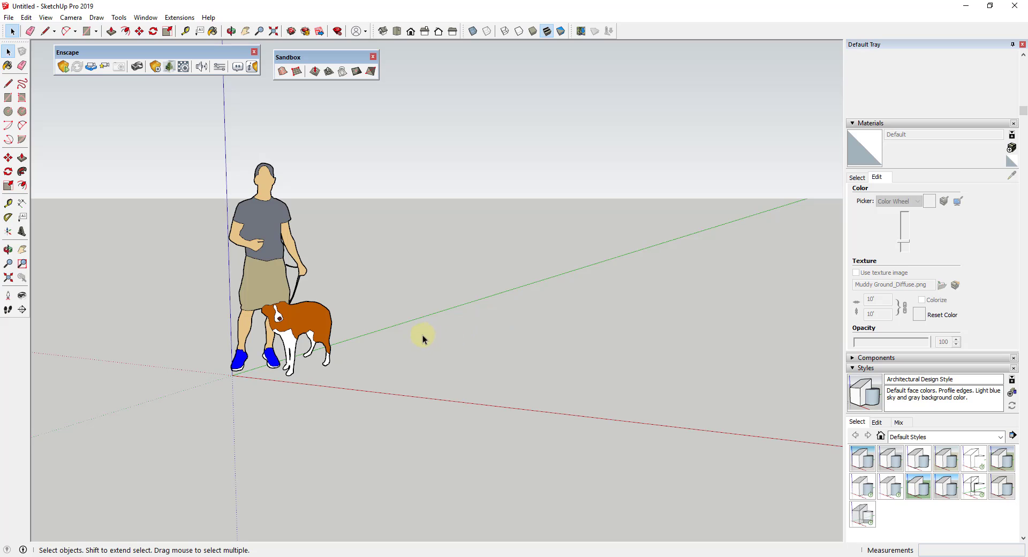
pyautogui.scroll(-5, 406, 342)
pyautogui.moveTo(438, 351); pyautogui.dragTo(437, 393, button='middle')
pyautogui.press('space')
pyautogui.scroll(-3, 450, 395)
pyautogui.press('r')
pyautogui.click(416, 377)
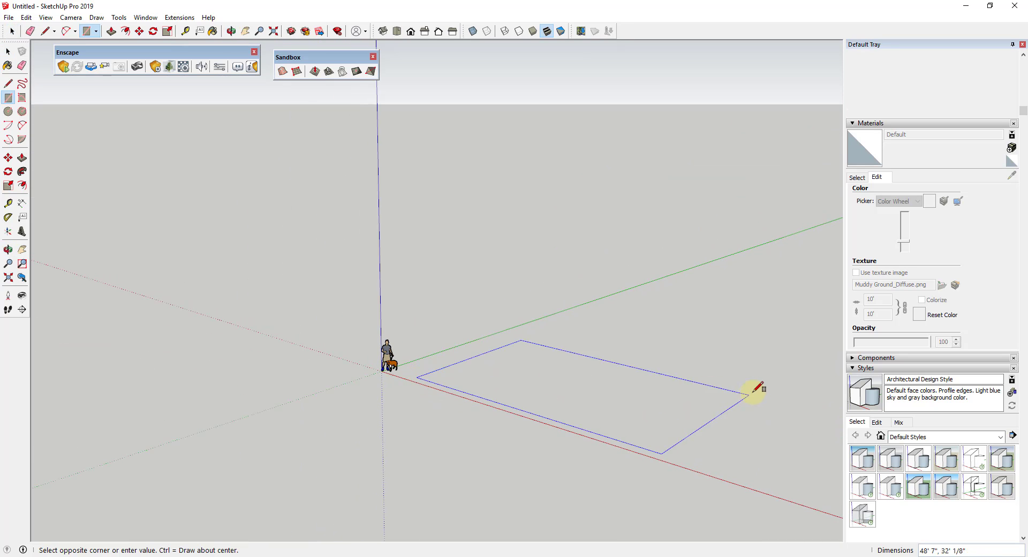
pyautogui.click(832, 350)
pyautogui.press('space')
# Reverse the rectangle's face so its front side points up.
pyautogui.rightClick(676, 368)
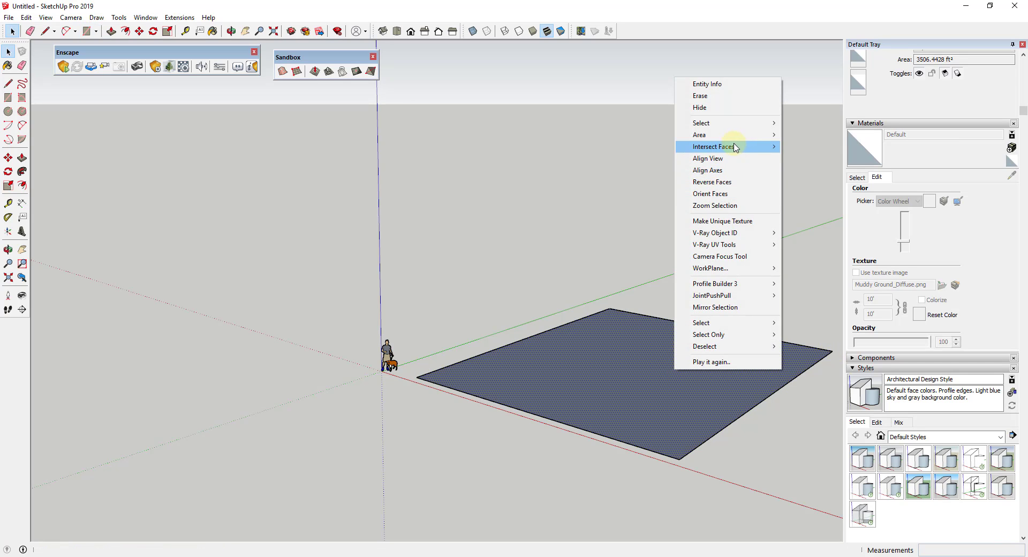
pyautogui.click(717, 181)
pyautogui.scroll(4, 782, 429)
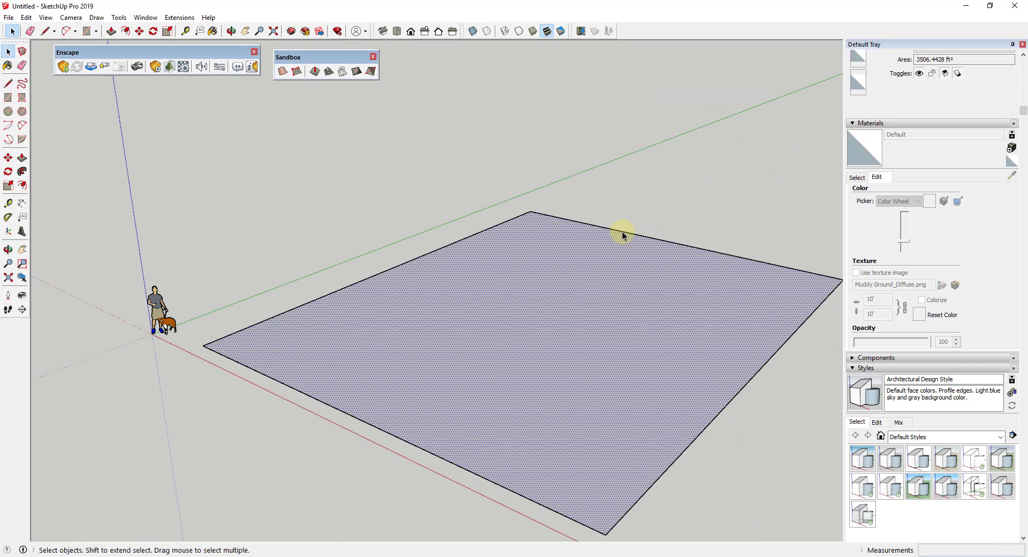
pyautogui.scroll(-1, 619, 244)
# Create a new material that uses Muddy Ground_Diffuse.png as its texture image.
pyautogui.click(855, 177)
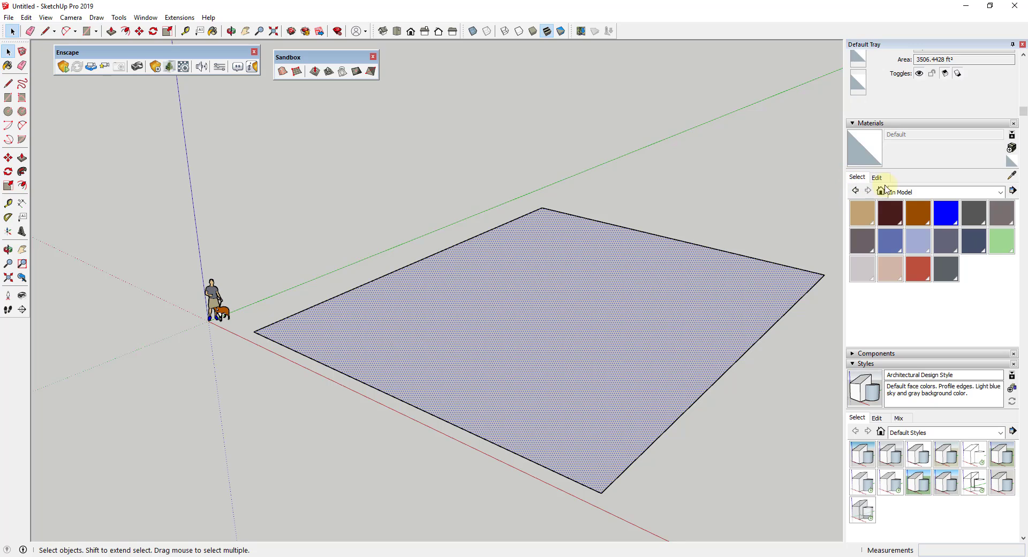
pyautogui.click(1011, 148)
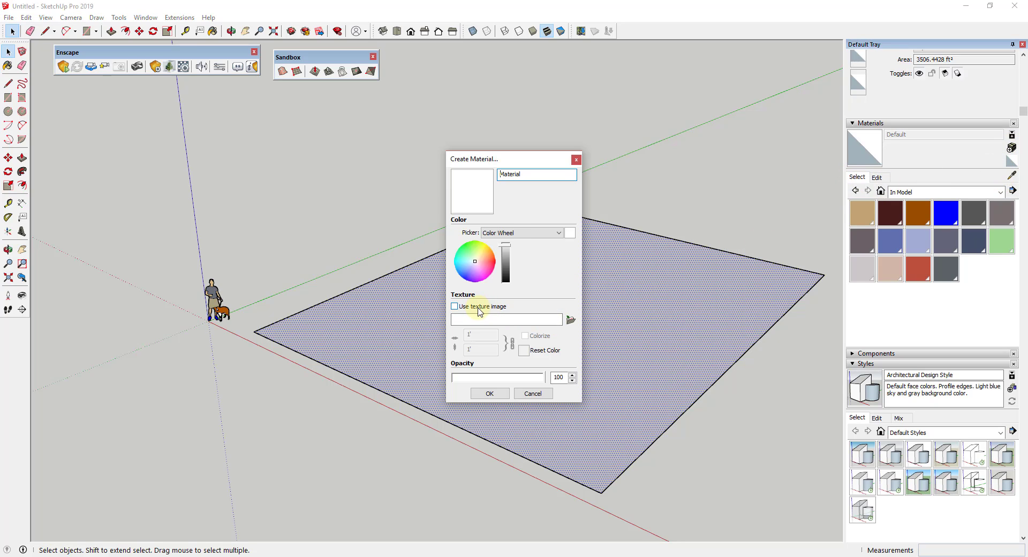
pyautogui.click(572, 322)
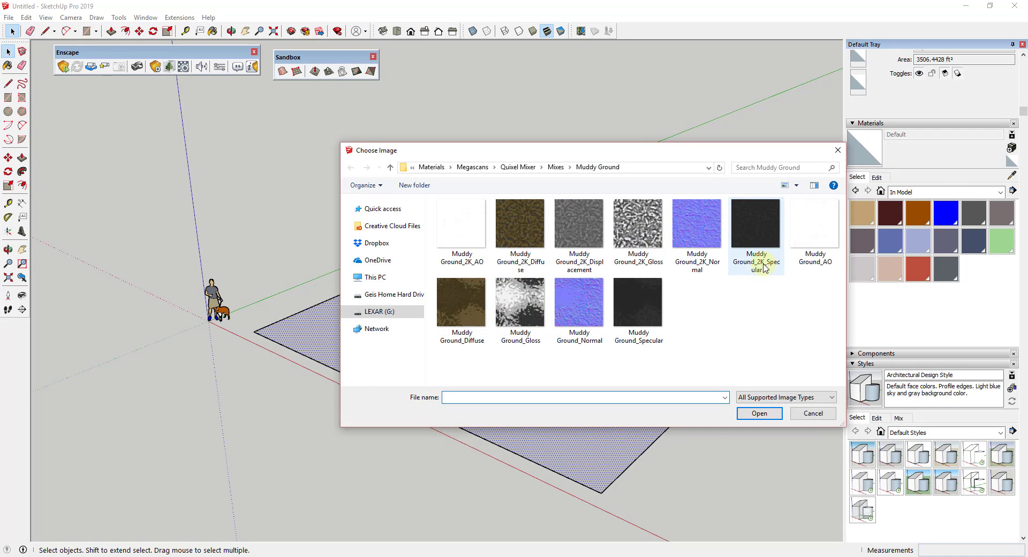
pyautogui.doubleClick(462, 307)
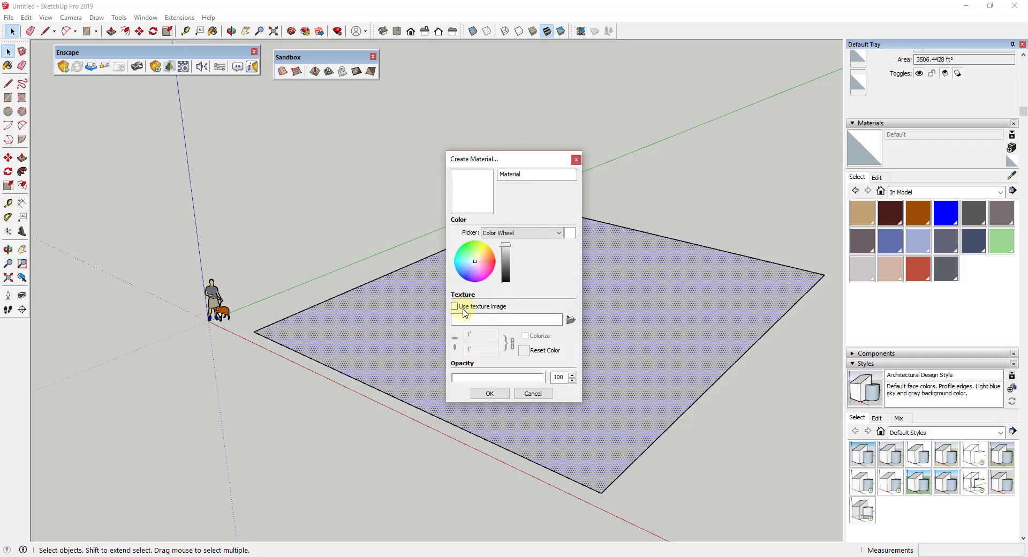
pyautogui.click(490, 393)
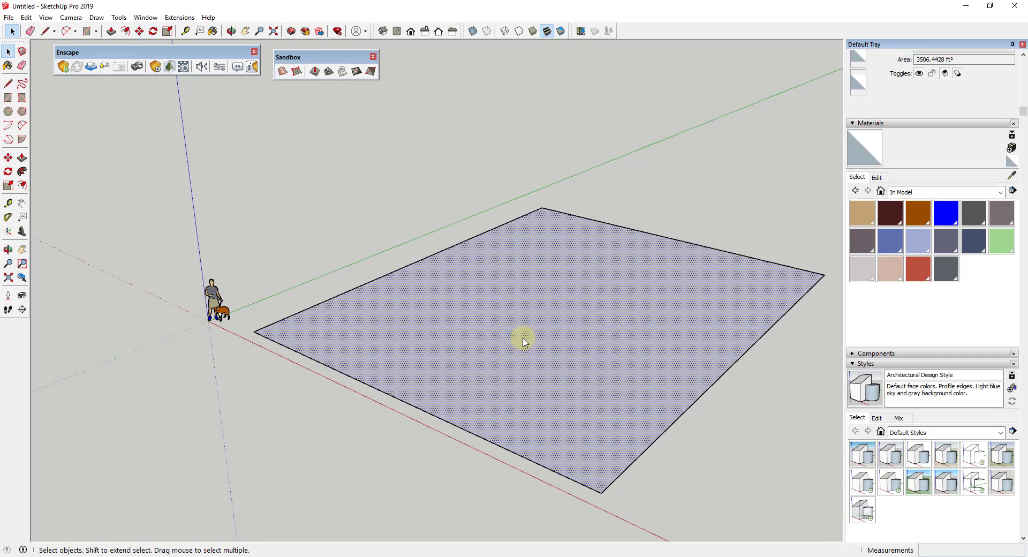
# Paint the rectangle with the new muddy ground material and inspect the texture tiling.
pyautogui.click(870, 144)
pyautogui.click(585, 291)
pyautogui.scroll(6, 569, 326)
pyautogui.scroll(-1, 475, 289)
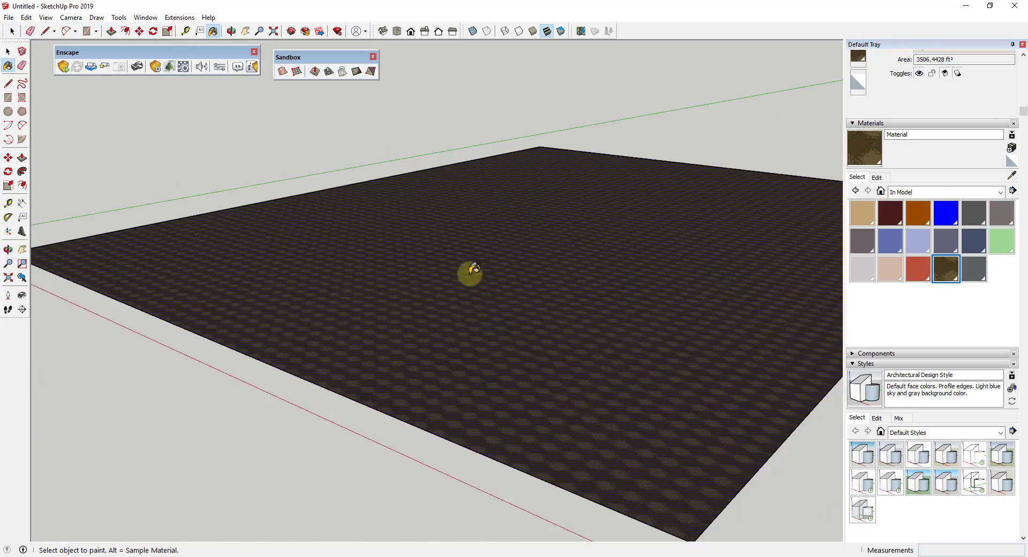
pyautogui.moveTo(474, 289); pyautogui.dragTo(534, 419, button='middle')
pyautogui.scroll(-5, 493, 377)
pyautogui.moveTo(493, 377); pyautogui.dragTo(516, 275, button='middle')
pyautogui.press('space')
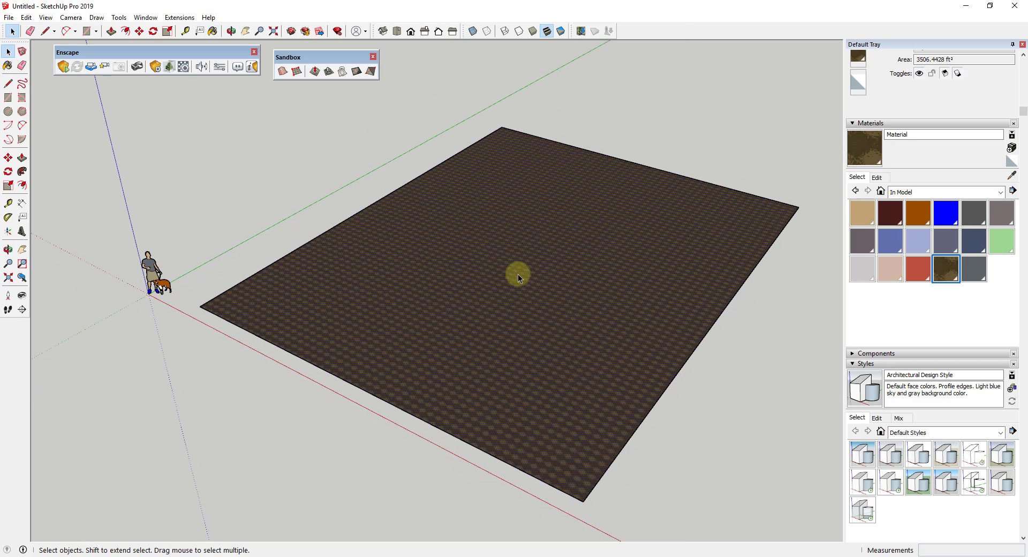
# Set the muddy ground material's texture size to 20' by 20'.
pyautogui.click(879, 178)
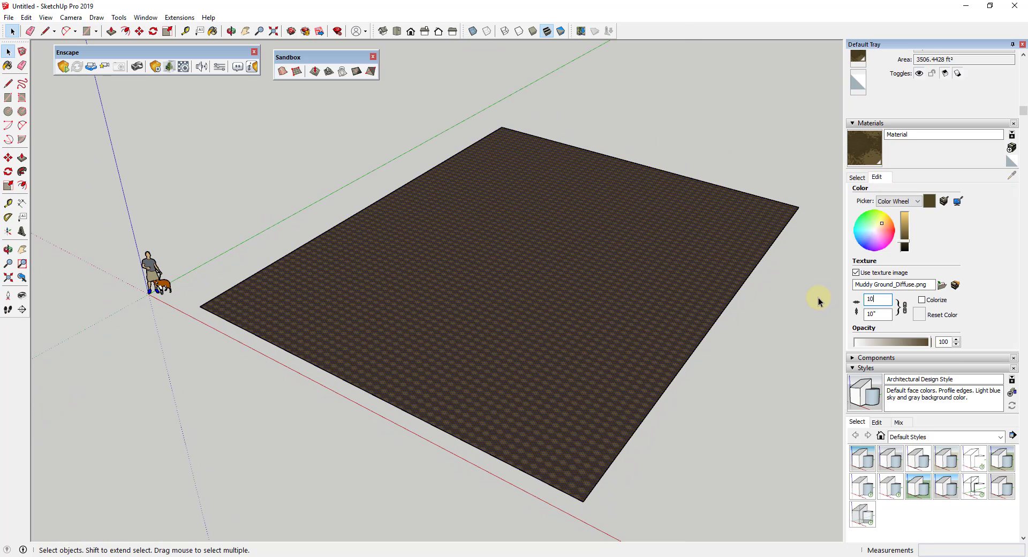
pyautogui.press('Tab')
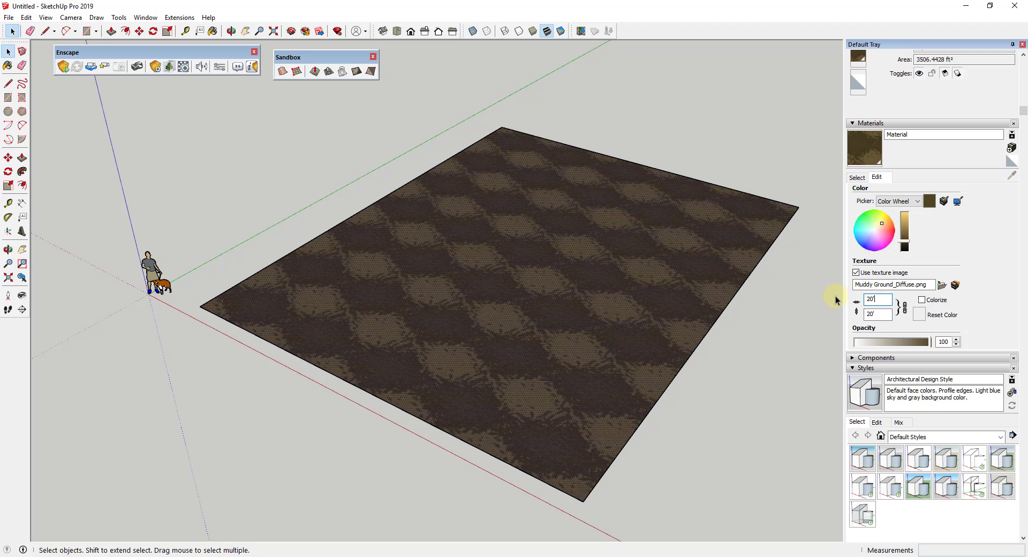
pyautogui.press('Return')
# Scale the textured rectangle down to about 877 ft², stretch it by 1.31 along the red axis, and inspect it.
pyautogui.moveTo(745, 345); pyautogui.dragTo(601, 427, button='middle')
pyautogui.scroll(-3, 597, 419)
pyautogui.scroll(-1, 597, 419)
pyautogui.click(557, 264)
pyautogui.press('s')
pyautogui.moveTo(537, 178); pyautogui.dragTo(542, 279)
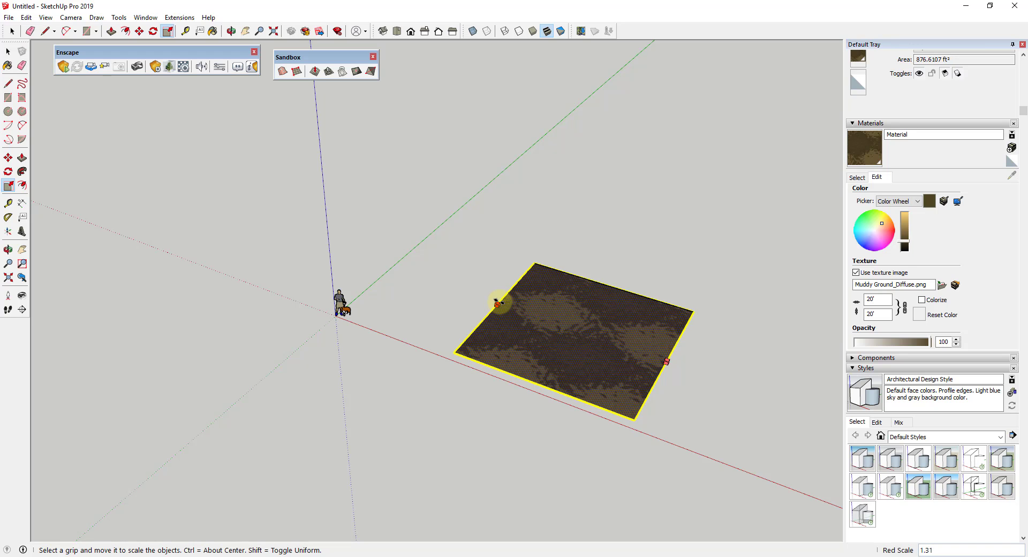
pyautogui.press('space')
pyautogui.click(500, 298)
pyautogui.moveTo(610, 335); pyautogui.dragTo(525, 383, button='middle')
pyautogui.scroll(2, 610, 364)
pyautogui.scroll(-2, 610, 364)
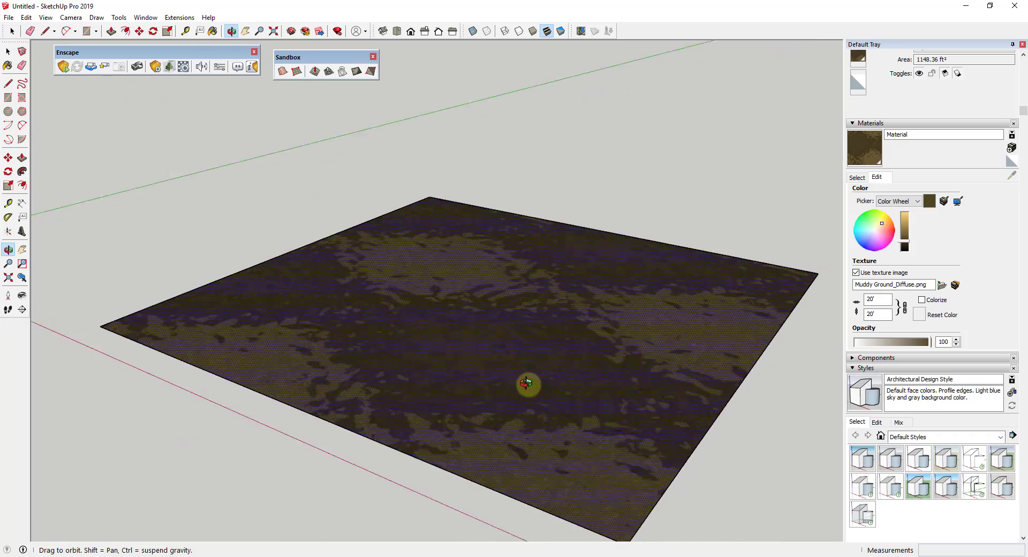
# Open the ground material in the Enscape material editor and load Muddy Ground_Normal as its bump texture.
pyautogui.press('space')
pyautogui.scroll(5, 535, 423)
pyautogui.scroll(-5, 526, 429)
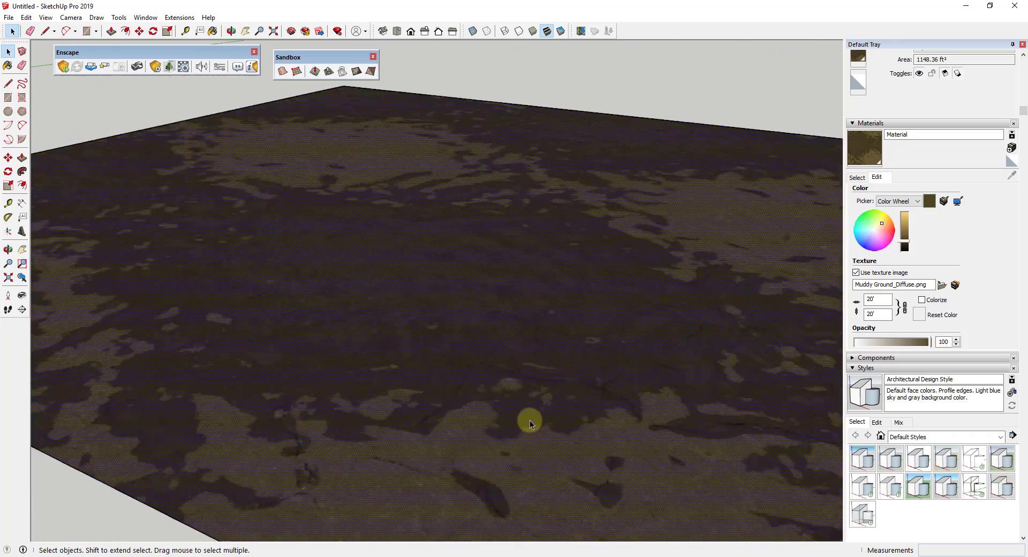
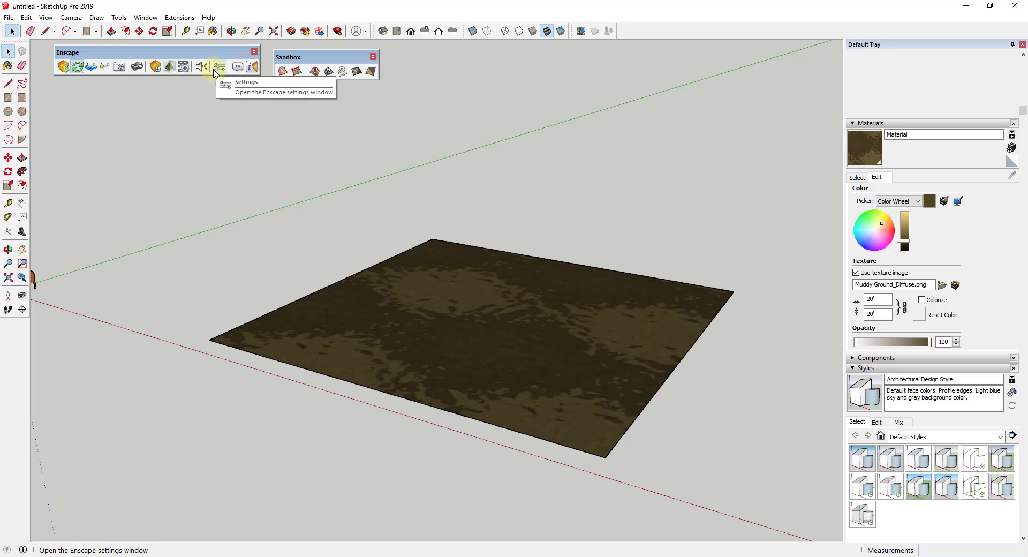
pyautogui.click(183, 67)
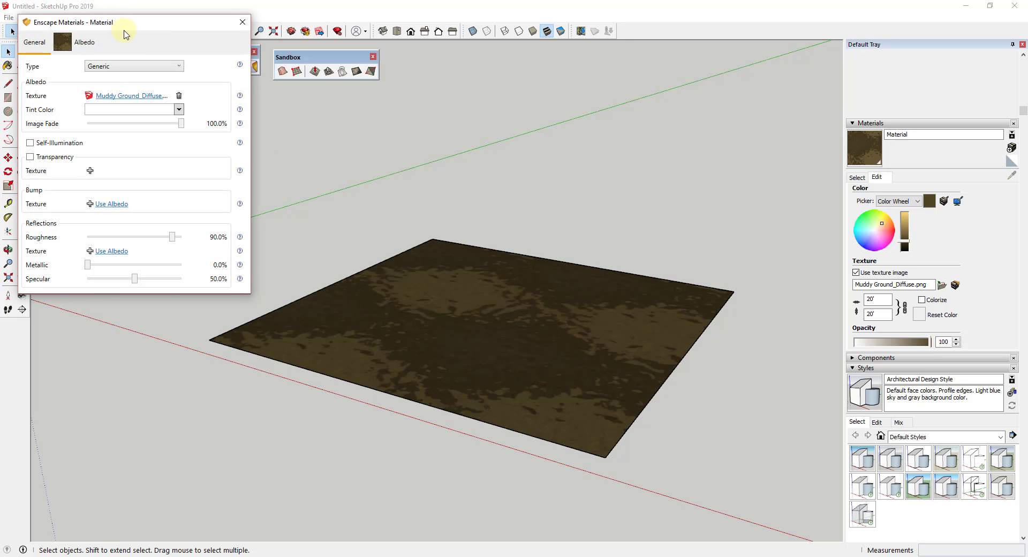
pyautogui.moveTo(124, 34); pyautogui.dragTo(721, 75)
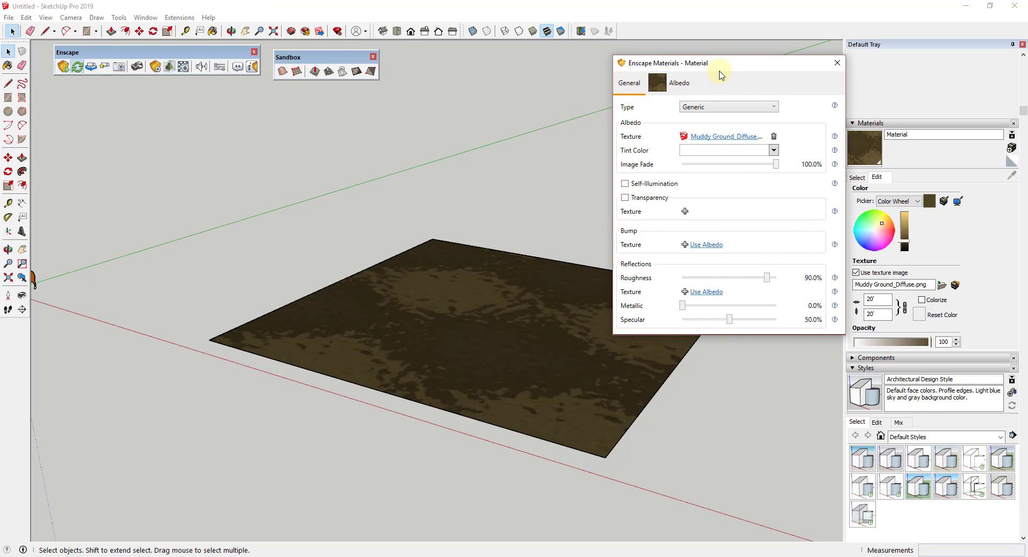
pyautogui.click(685, 244)
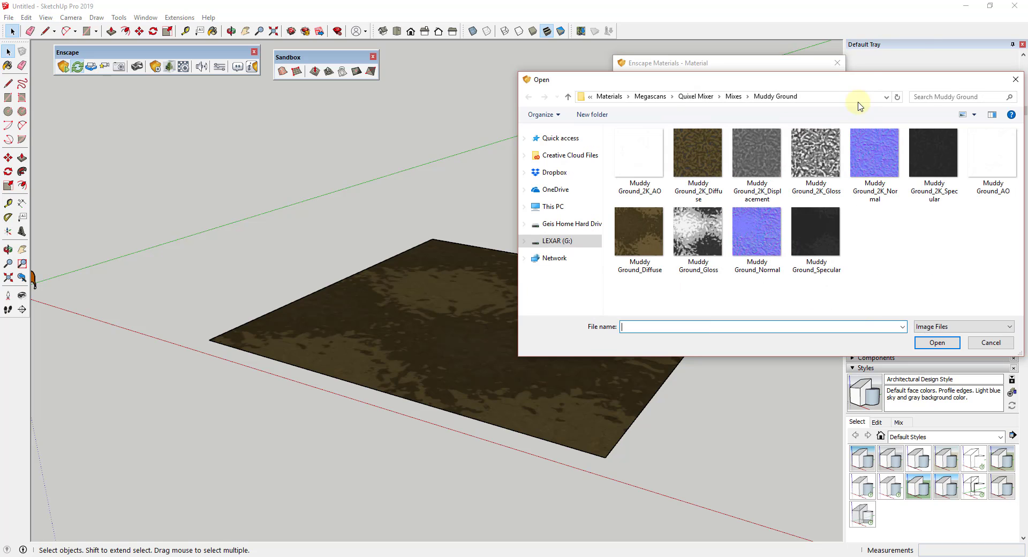
pyautogui.doubleClick(757, 240)
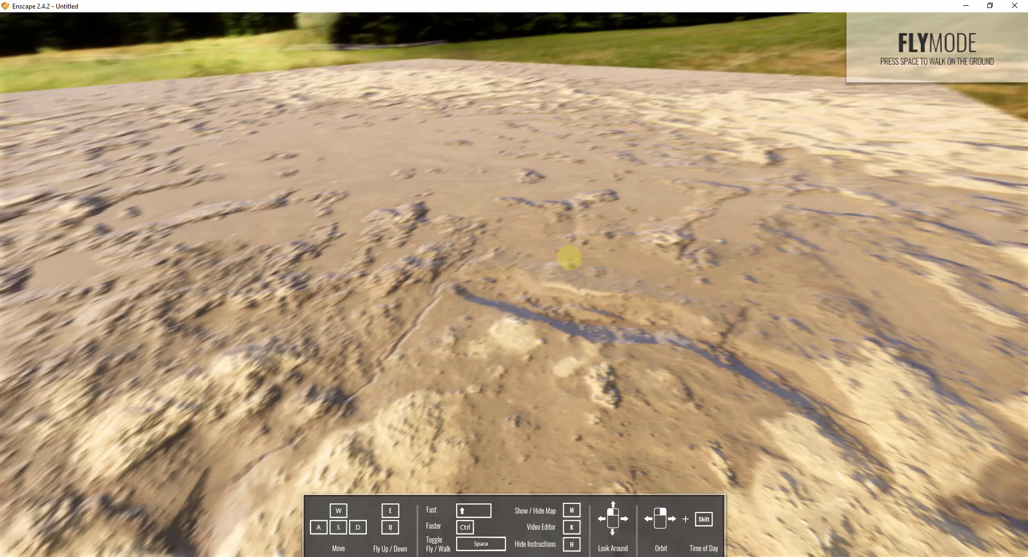
# Inspect the ground's bump relief in the Enscape render, and enlarge and place that window beside the material editor.
pyautogui.moveTo(569, 258); pyautogui.dragTo(606, 337)
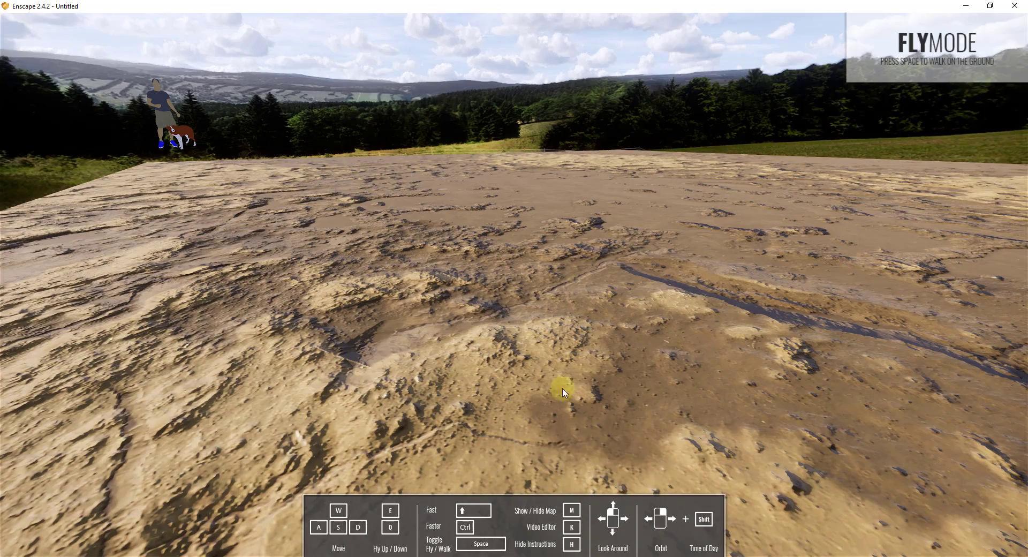
pyautogui.moveTo(562, 383)
pyautogui.mouseDown()
pyautogui.moveTo(596, 362)
pyautogui.moveTo(582, 369)
pyautogui.mouseUp()
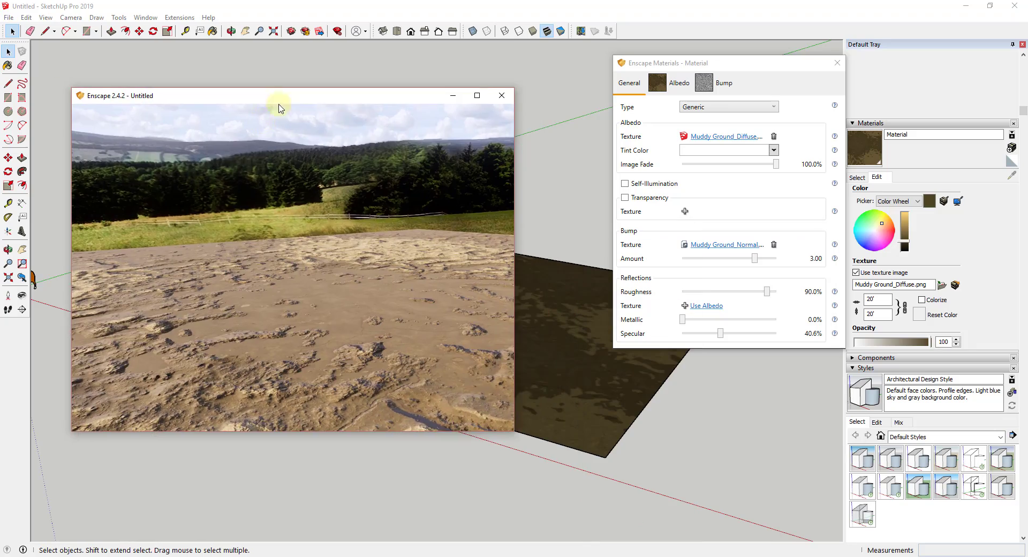
pyautogui.moveTo(279, 107); pyautogui.dragTo(258, 120)
pyautogui.click(424, 348)
pyautogui.moveTo(493, 445); pyautogui.dragTo(541, 482)
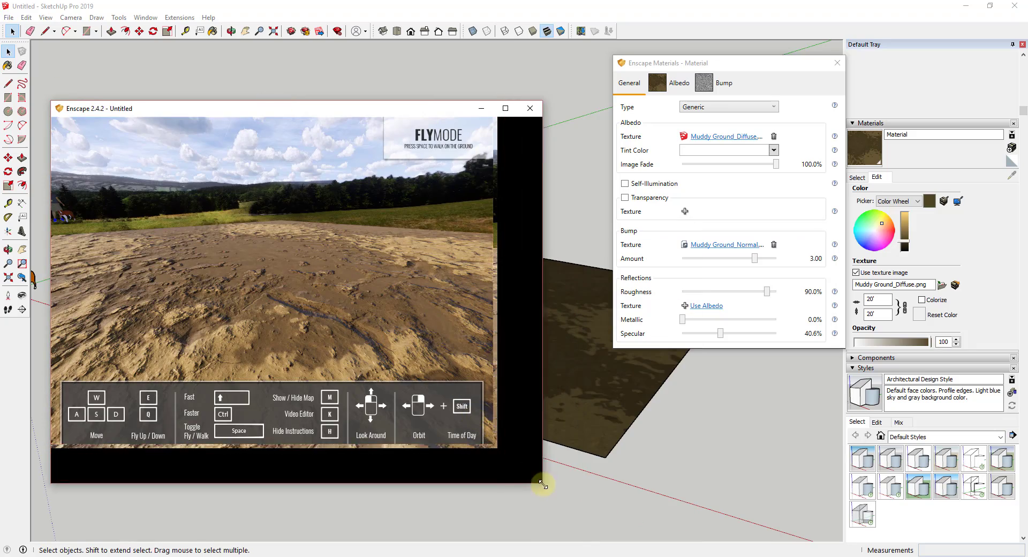
pyautogui.moveTo(287, 112); pyautogui.dragTo(280, 141)
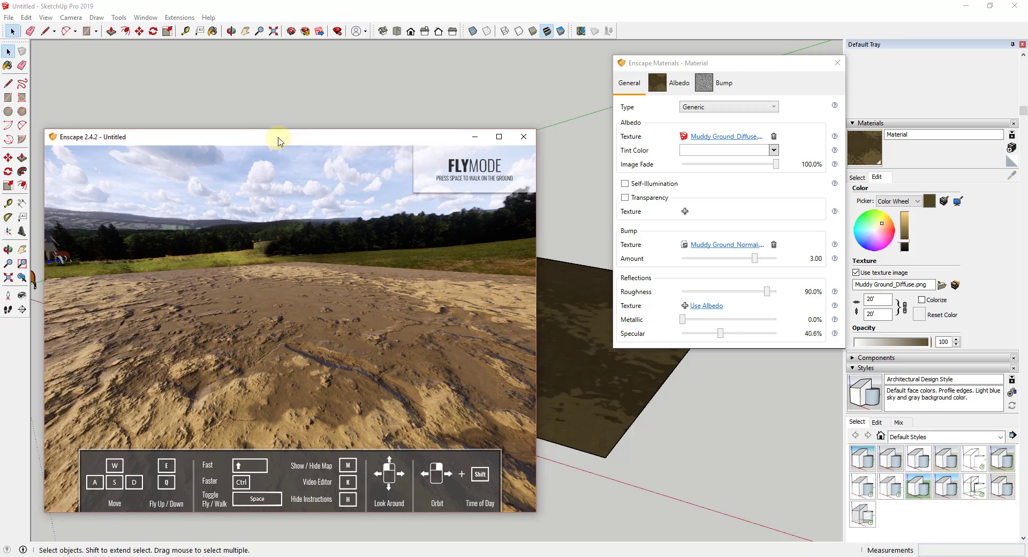
pyautogui.moveTo(305, 305); pyautogui.dragTo(329, 275)
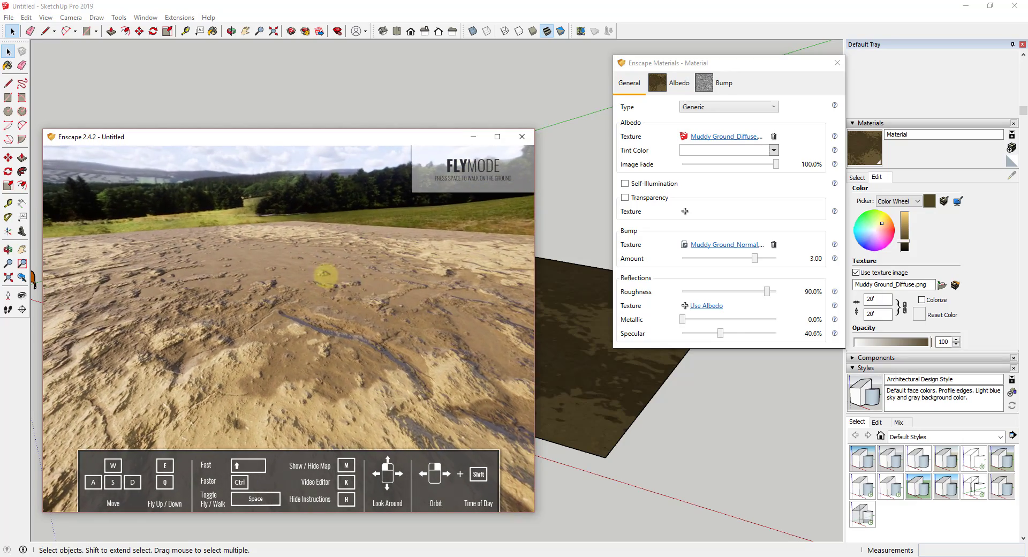
# Load Muddy Ground_Specular as the material's reflections texture and inspect the ground in the Enscape render.
pyautogui.click(684, 306)
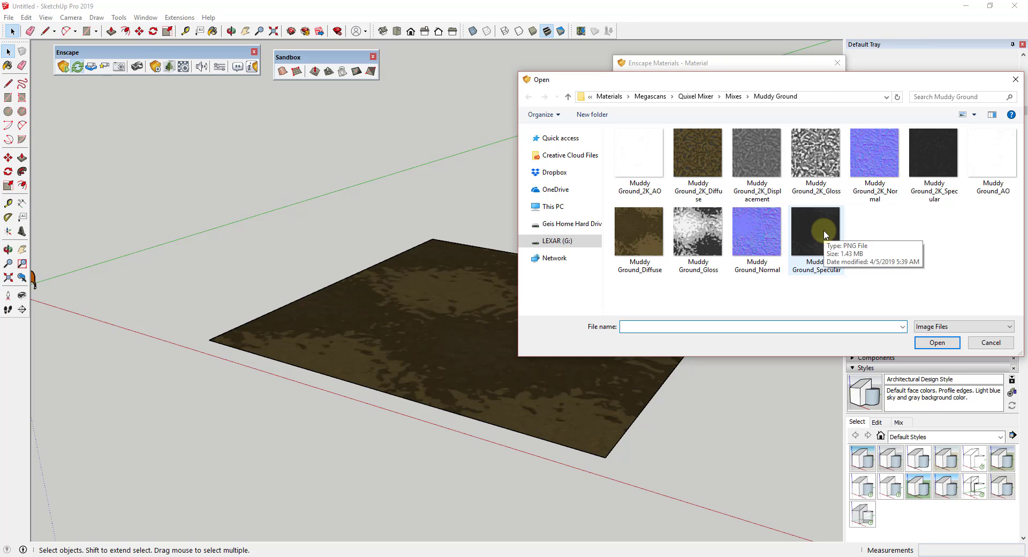
pyautogui.doubleClick(823, 234)
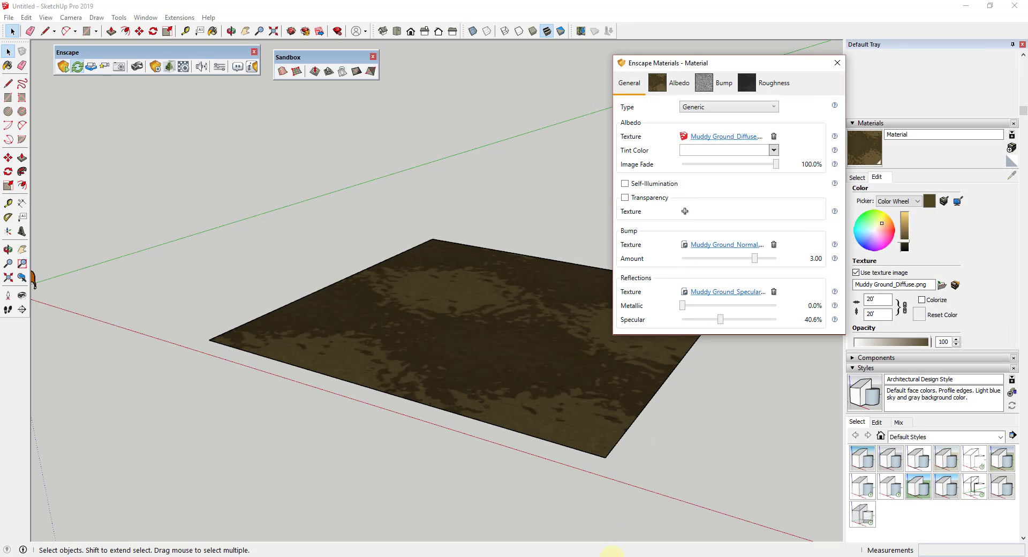
pyautogui.moveTo(612, 551)
pyautogui.click(627, 516)
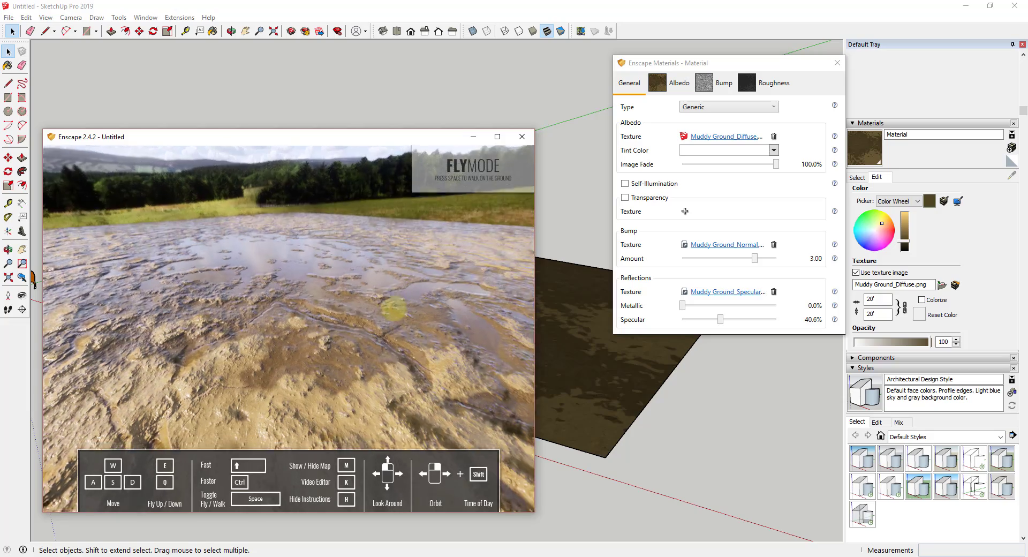
pyautogui.moveTo(394, 309); pyautogui.dragTo(241, 251)
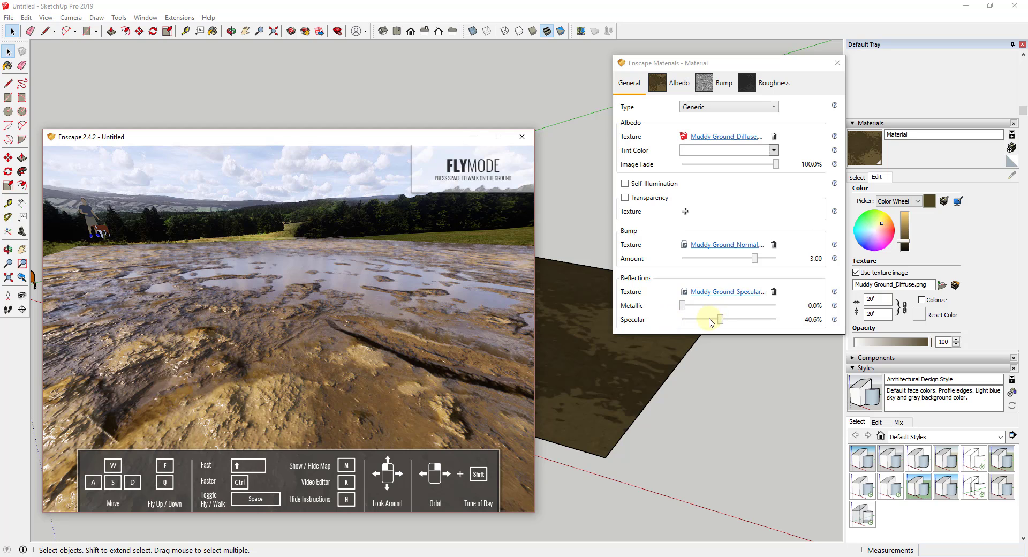
# Set the material's specular to 21.1% and check the ground's reflections in the Enscape render.
pyautogui.moveTo(721, 322); pyautogui.dragTo(714, 323)
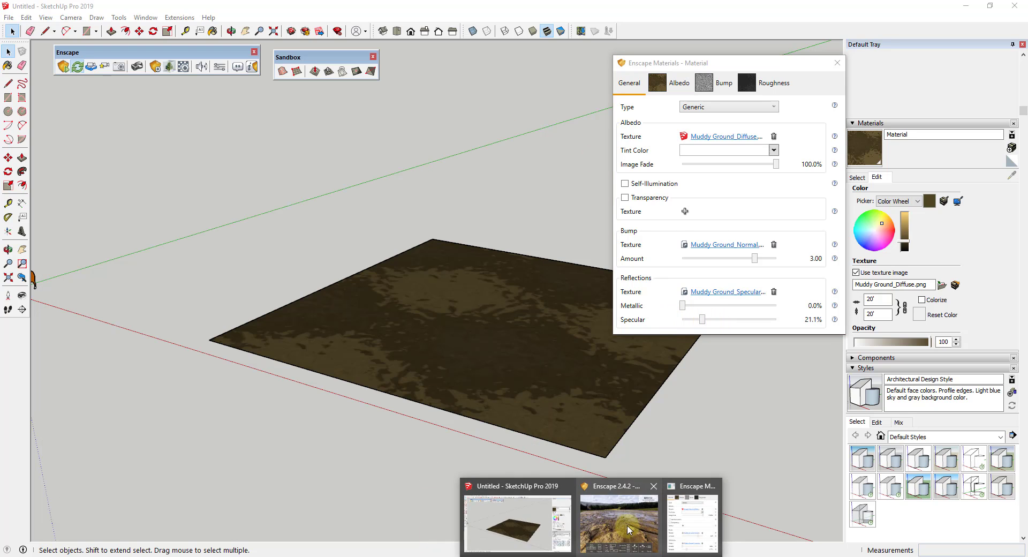
pyautogui.click(625, 522)
pyautogui.moveTo(329, 138); pyautogui.dragTo(333, 99)
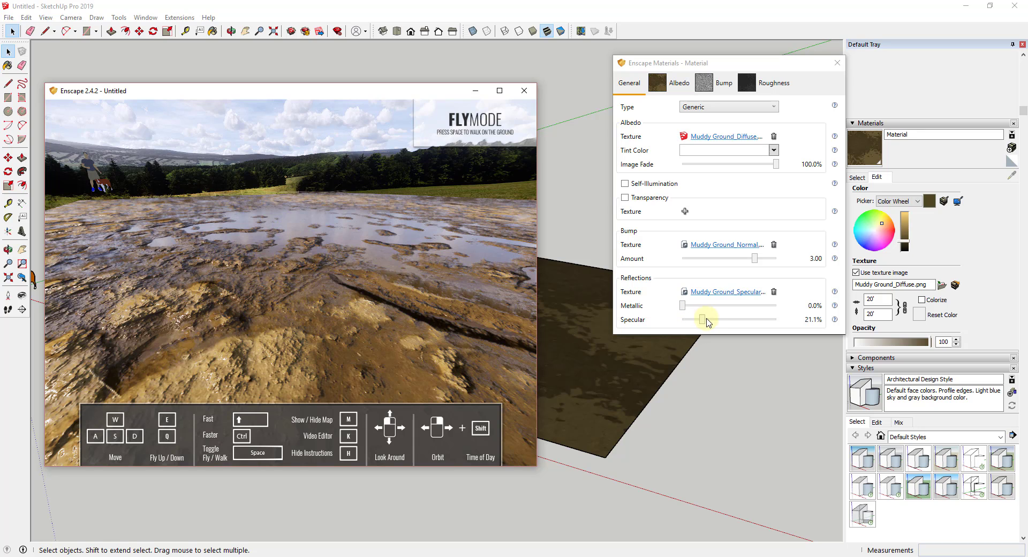
# Lower the material's specular to 4.6% and fly around the ground in the Enscape render to inspect its reflections.
pyautogui.moveTo(707, 321); pyautogui.dragTo(686, 324)
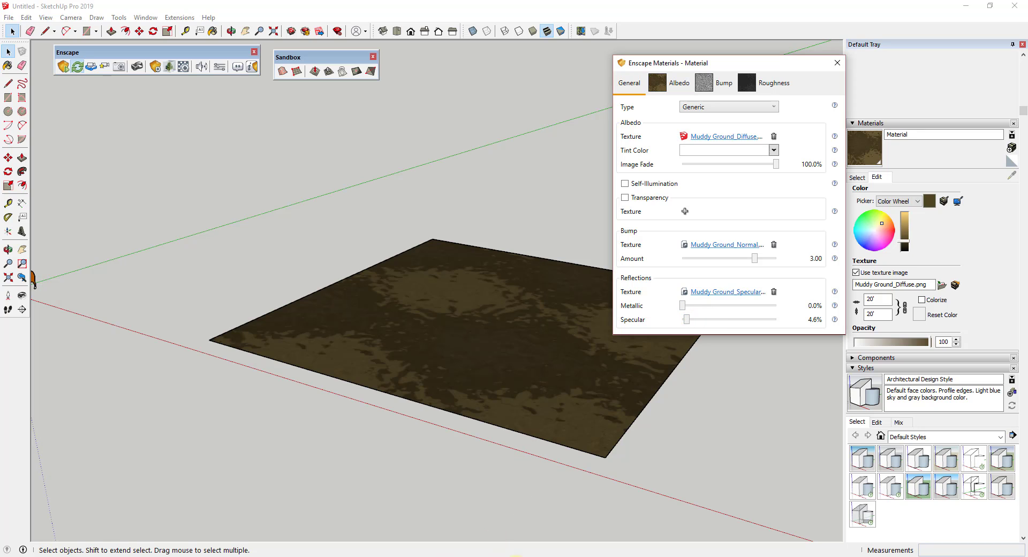
pyautogui.click(631, 518)
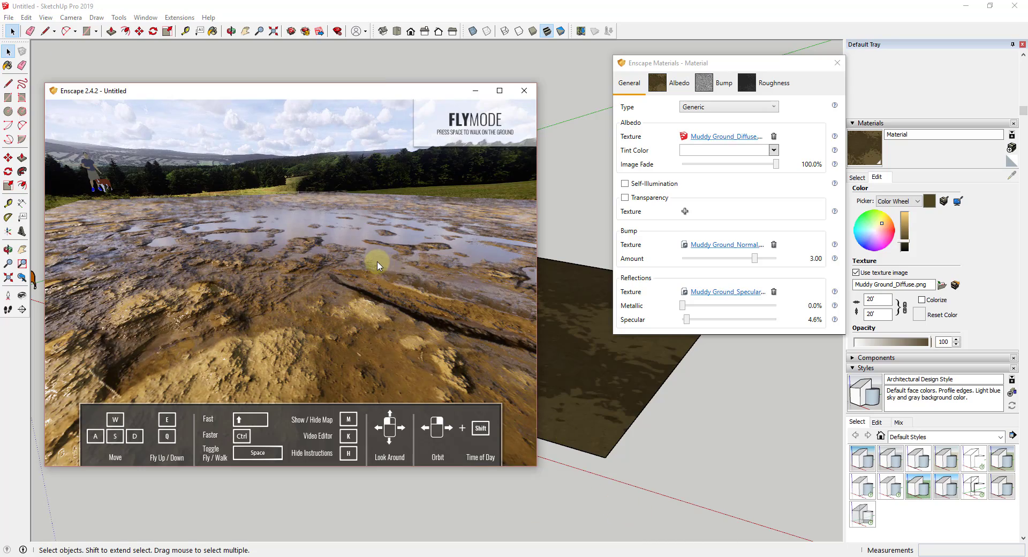
pyautogui.press('w')
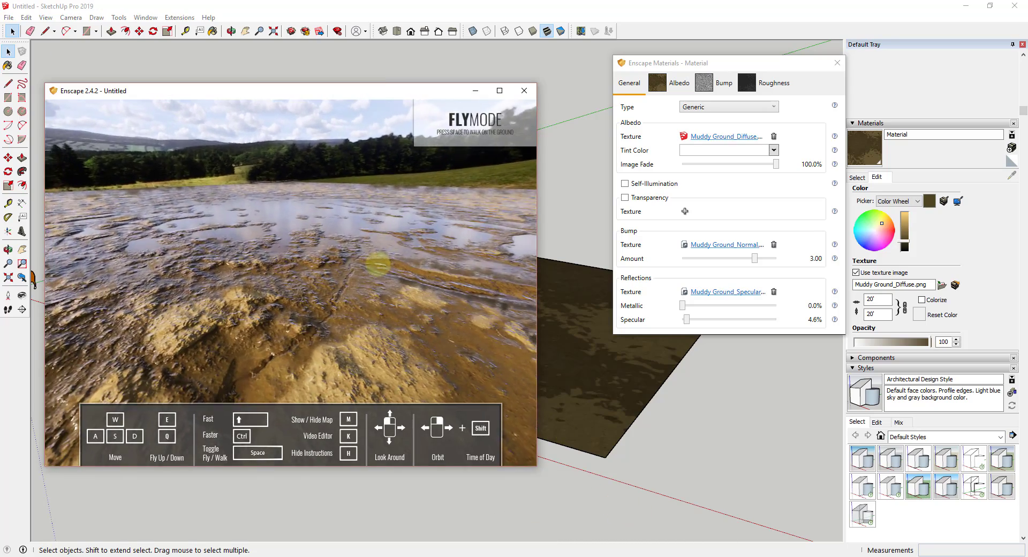
pyautogui.press('e')
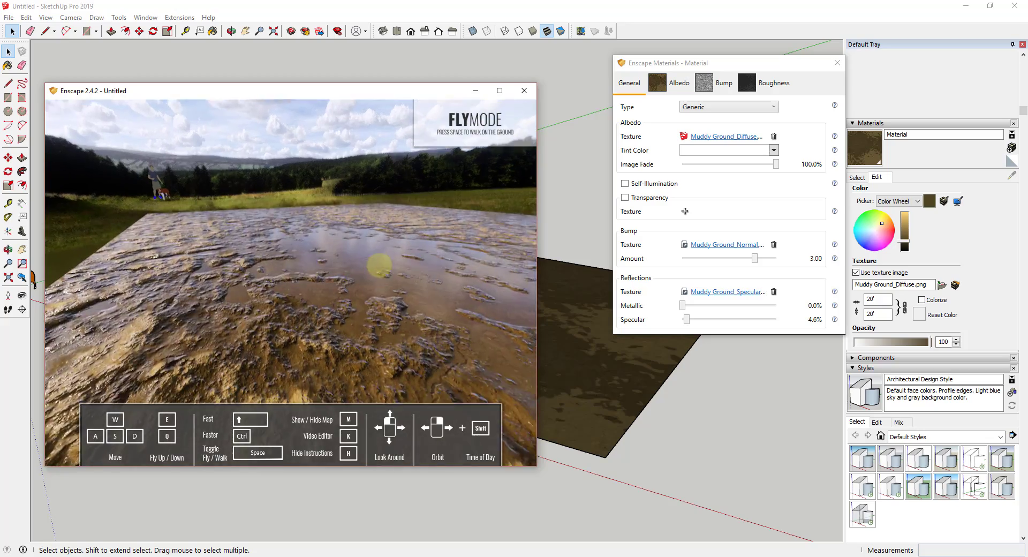
pyautogui.press('w')
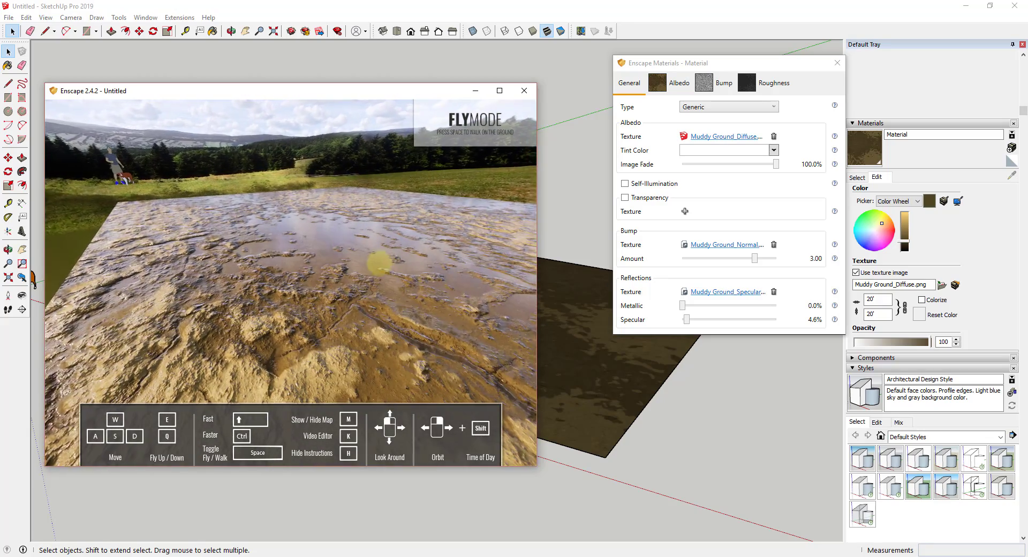
pyautogui.press('w')
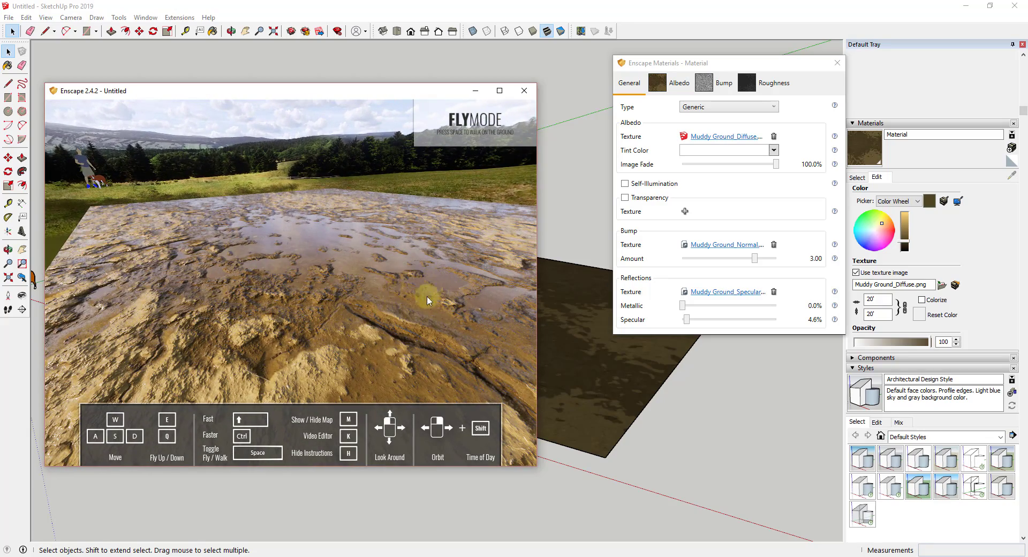
pyautogui.press('q')
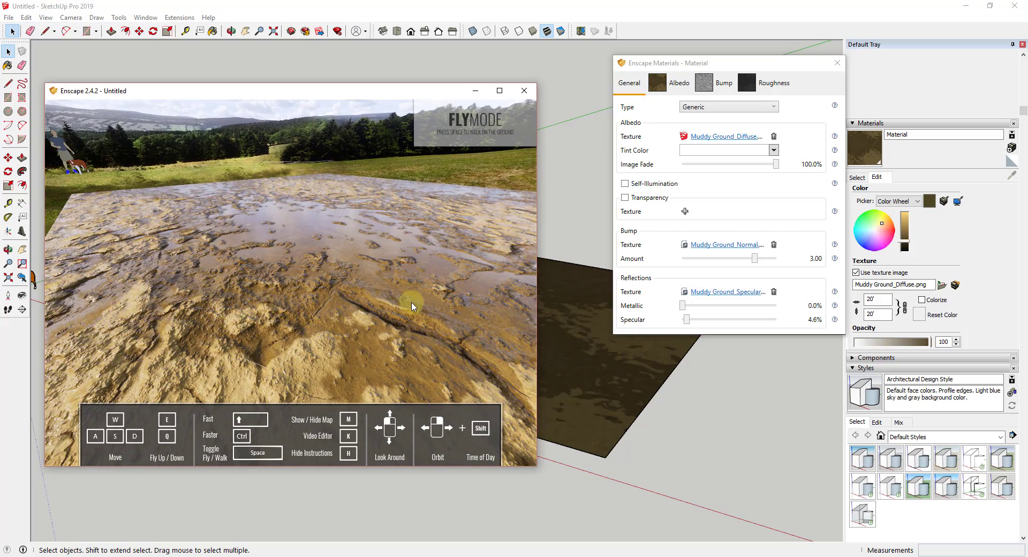
pyautogui.press('q')
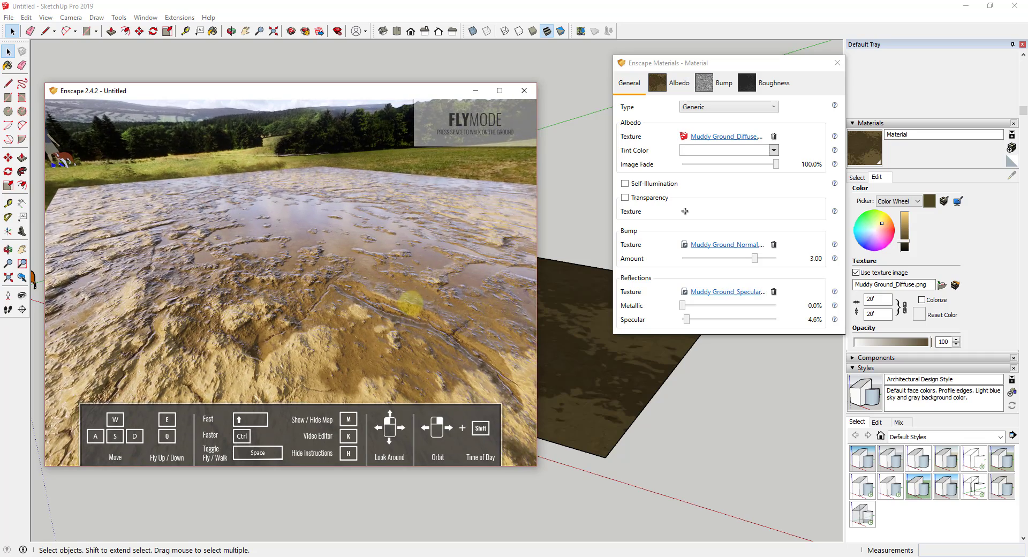